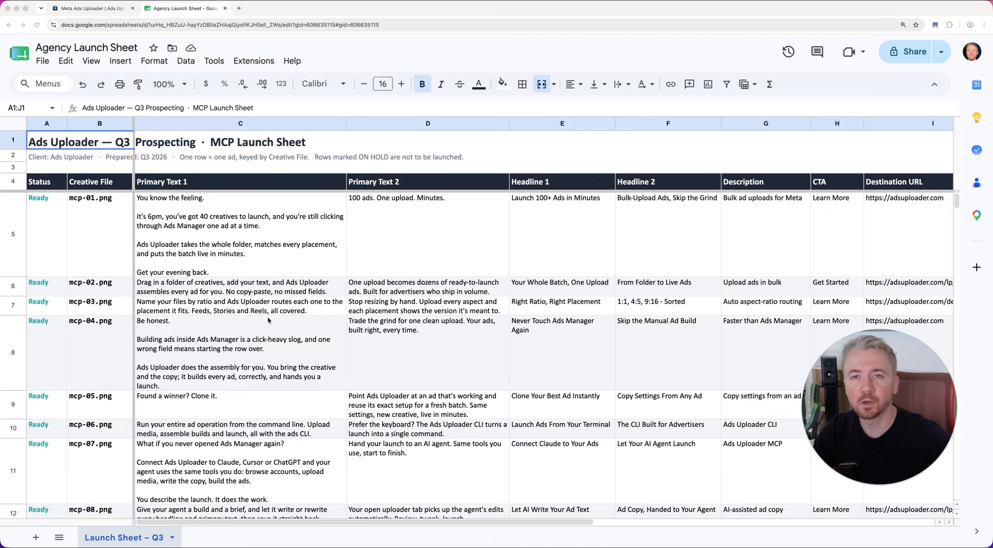
# - Switch to the Ads Uploader and add the creatives from mcp-01_4x5.png through mcp-10_9x16.png in the creatives-mcp folder
pyautogui.click(108, 12)
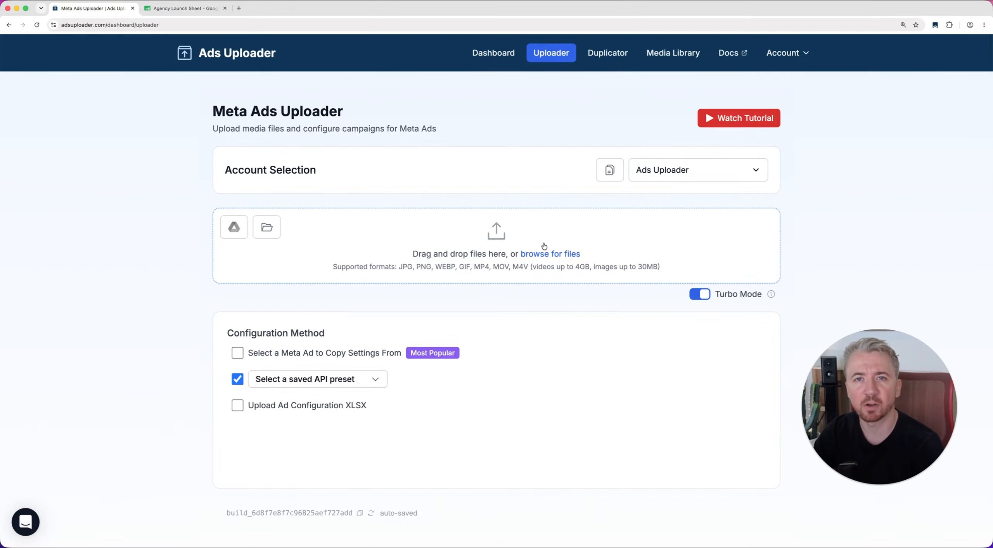
pyautogui.click(175, 9)
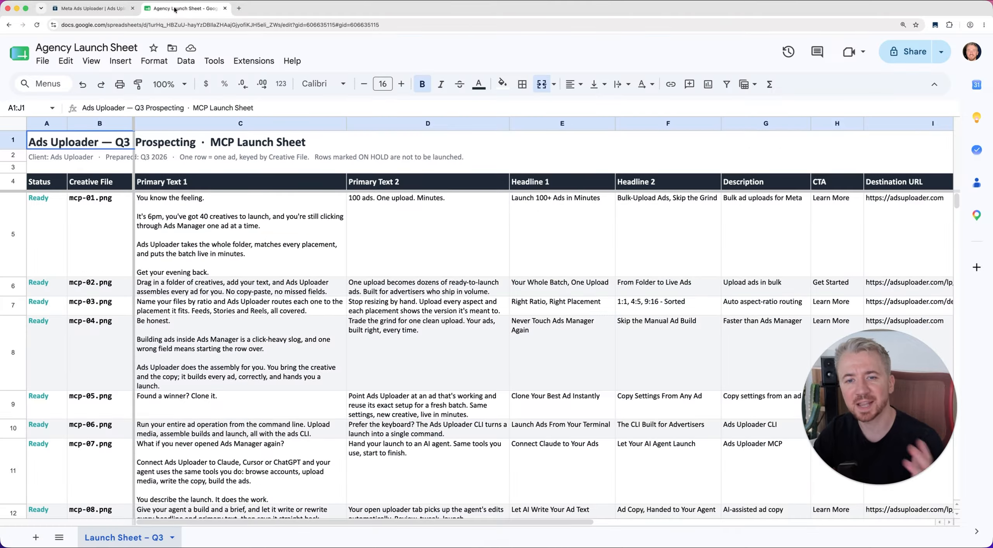
pyautogui.click(95, 10)
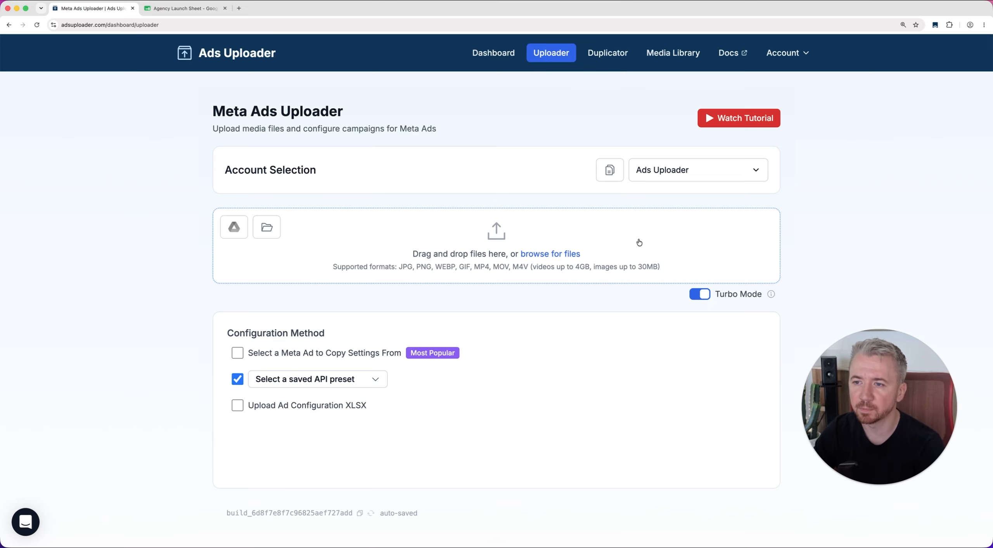
pyautogui.click(625, 239)
pyautogui.click(382, 170)
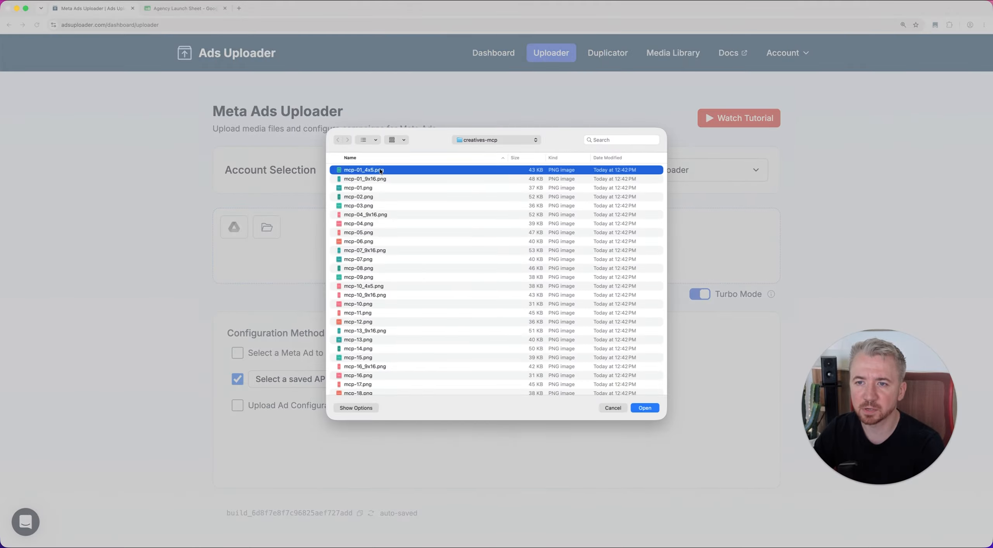
pyautogui.keyDown('shift'); pyautogui.click(377, 295); pyautogui.keyUp('shift')
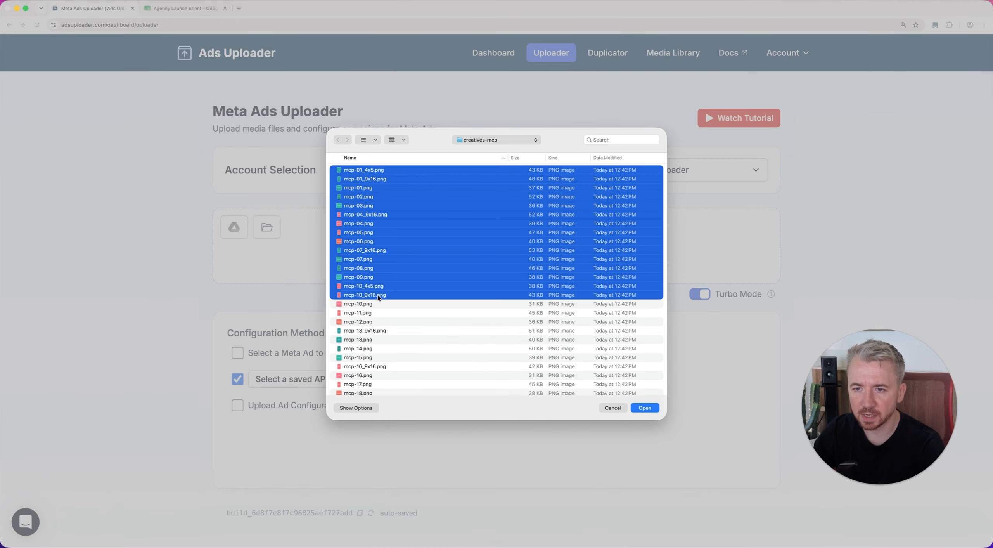
pyautogui.press('Return')
# - Upload the selected creative files and review how their aspect-ratio versions are grouped
pyautogui.scroll(-10, 466, 363)
pyautogui.scroll(-4, 469, 367)
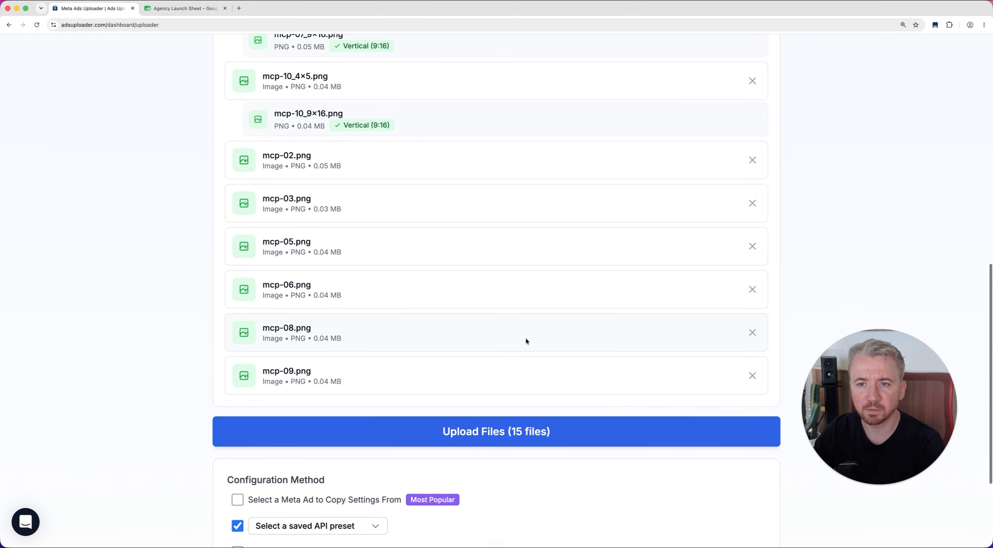
pyautogui.click(574, 429)
pyautogui.moveTo(891, 412); pyautogui.dragTo(888, 155)
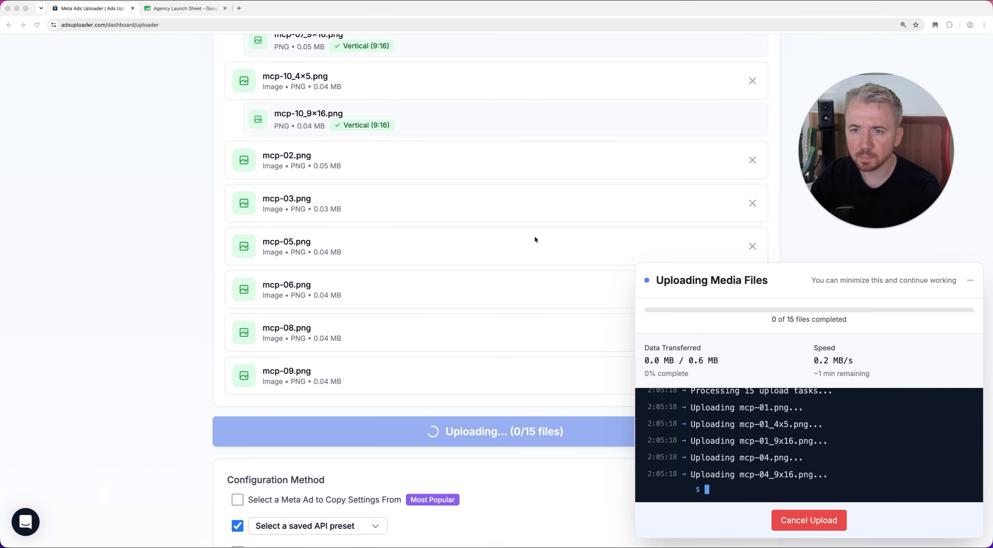
pyautogui.scroll(15, 535, 236)
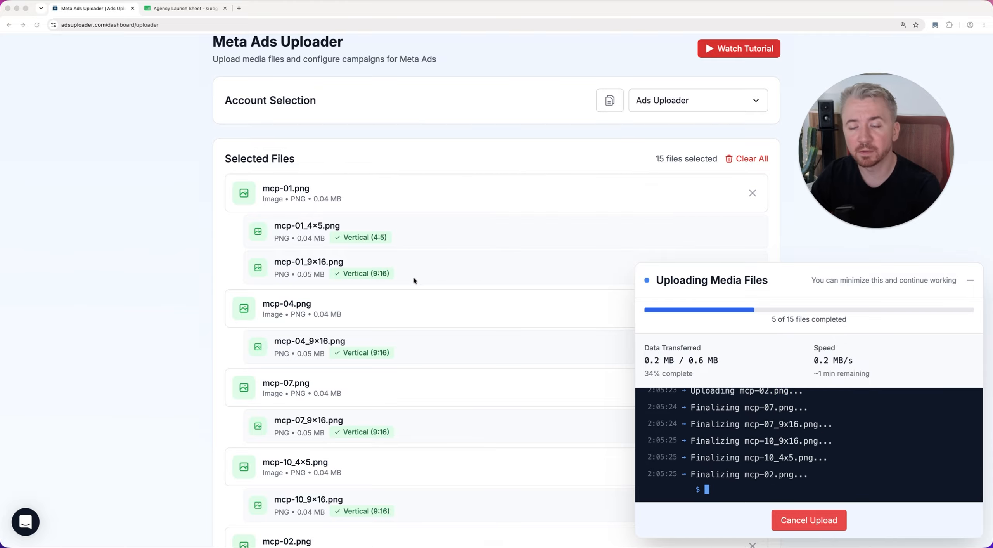
pyautogui.scroll(-2, 417, 333)
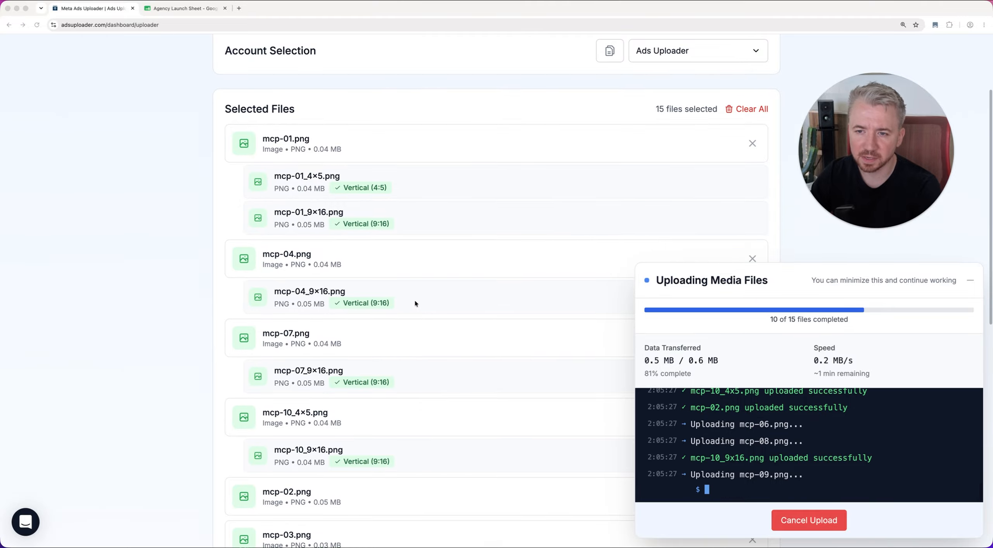
pyautogui.scroll(-7, 409, 426)
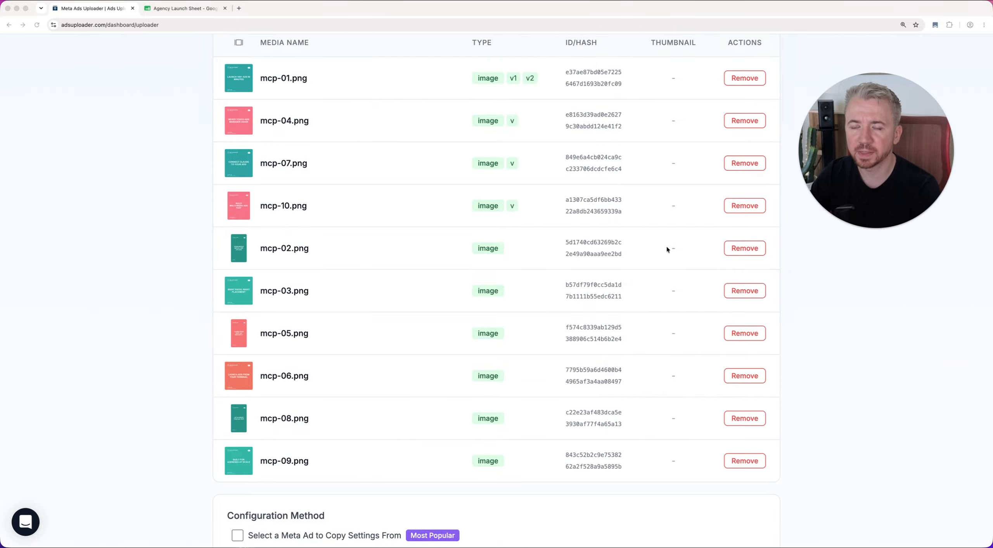
# - Load the saved API preset "Sales - Purchase campaign" as the configuration method
pyautogui.moveTo(857, 156); pyautogui.dragTo(880, 425)
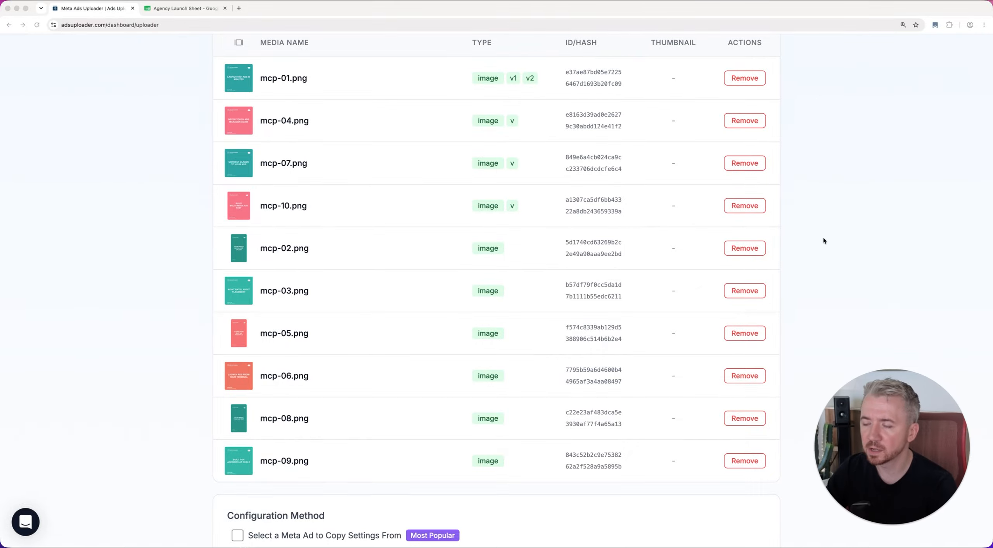
pyautogui.scroll(6, 824, 237)
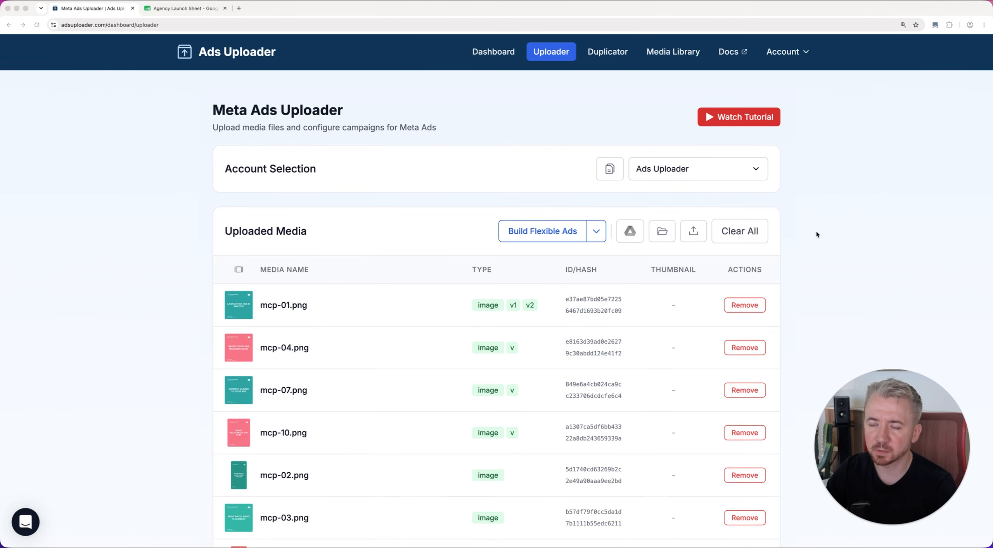
pyautogui.scroll(-10, 816, 232)
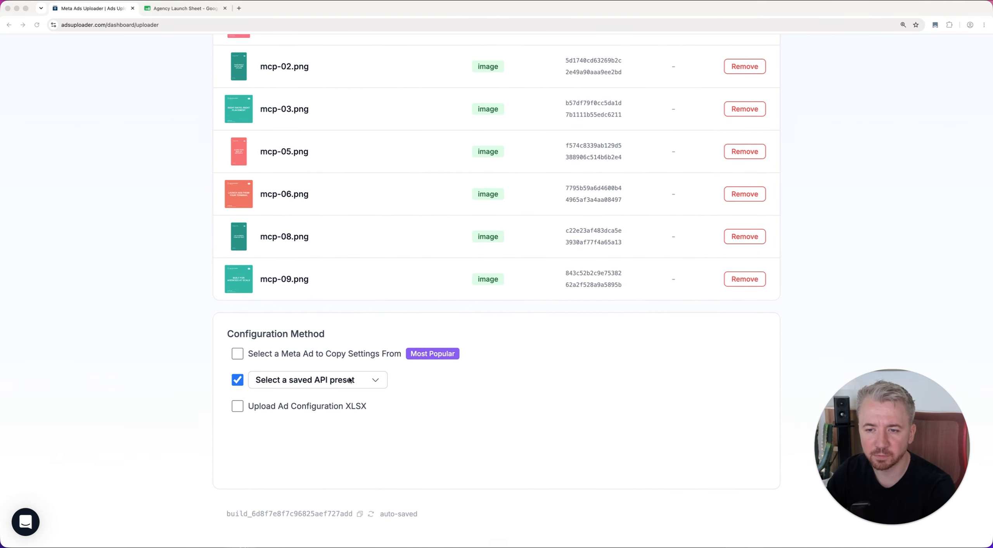
pyautogui.click(369, 380)
pyautogui.click(369, 380)
pyautogui.click(319, 405)
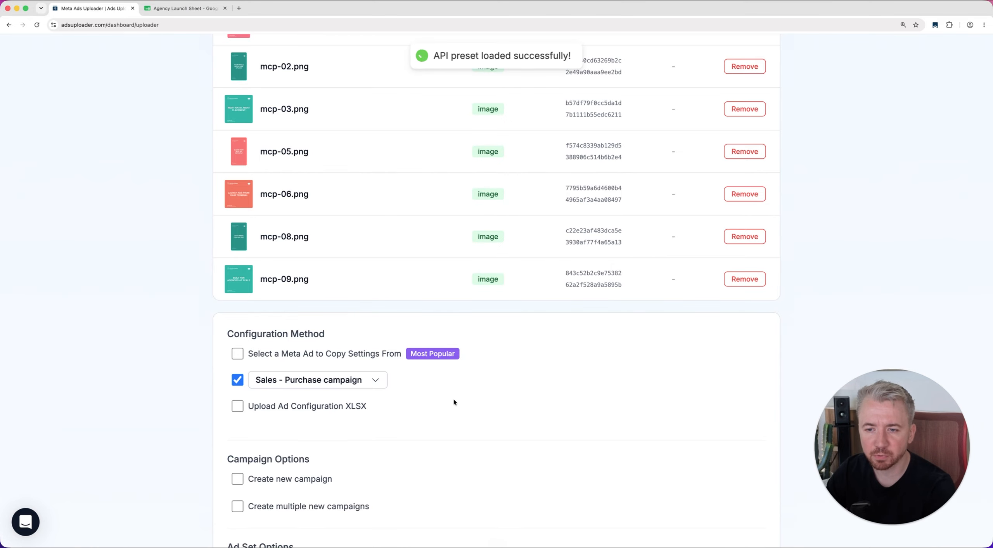
# - Auto-divide the ads into ad sets with 5 ads per ad set
pyautogui.scroll(-9, 502, 415)
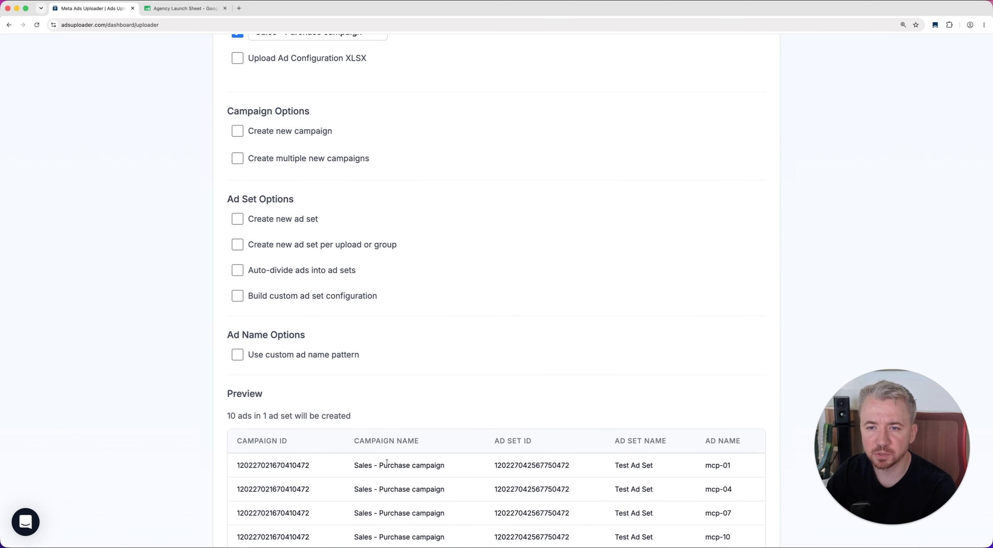
pyautogui.click(329, 271)
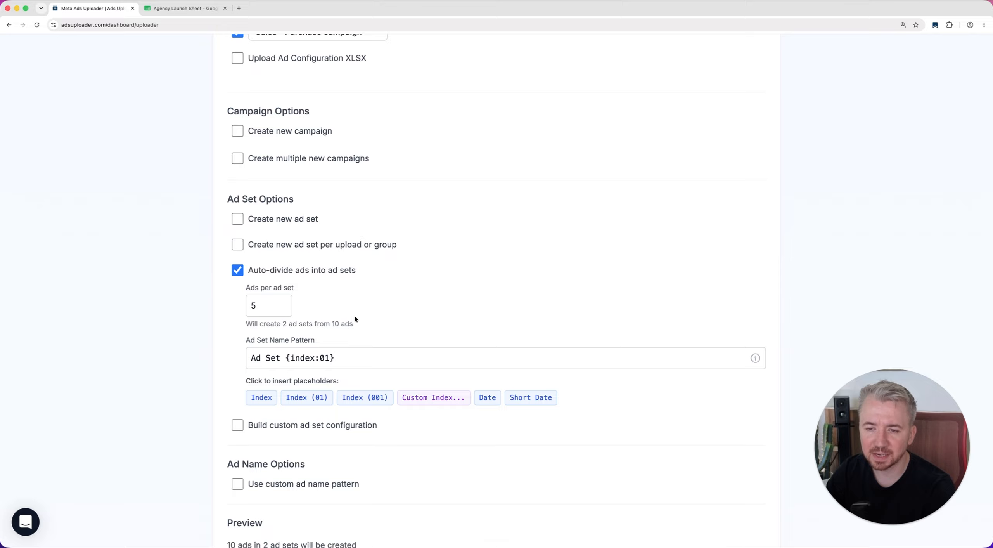
pyautogui.scroll(-5, 355, 316)
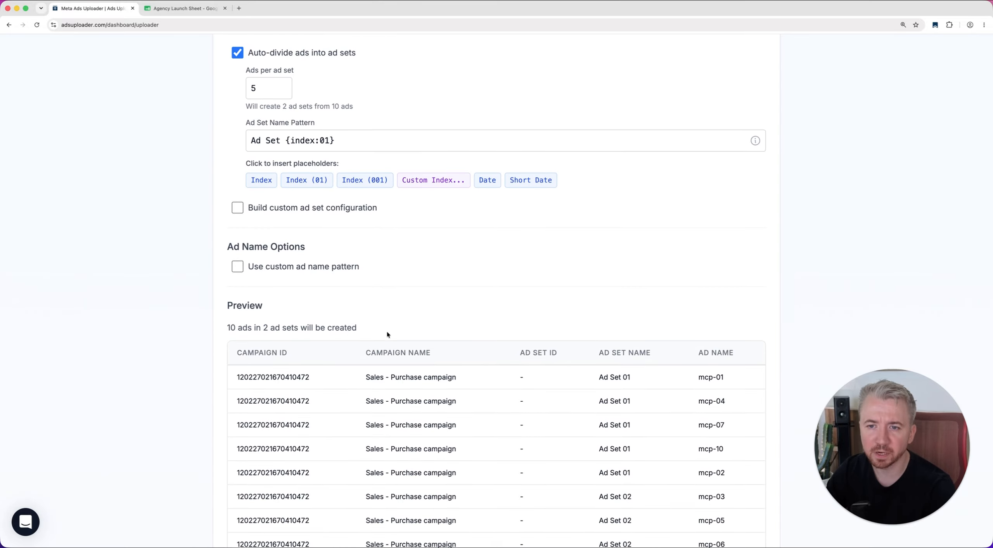
# - Open the unique text editor for the 10 ads and look through their current texts
pyautogui.scroll(-9, 406, 328)
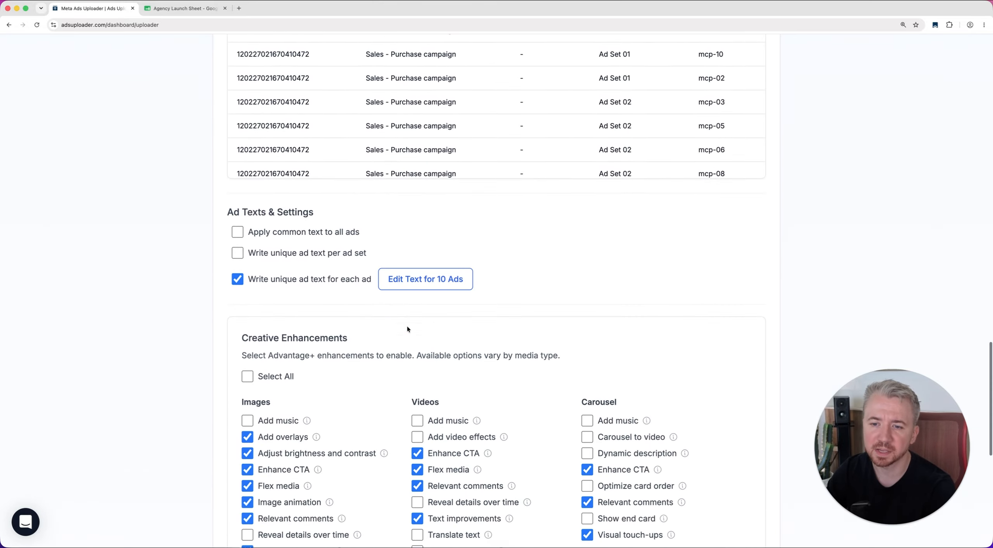
pyautogui.click(439, 286)
pyautogui.scroll(-10, 437, 340)
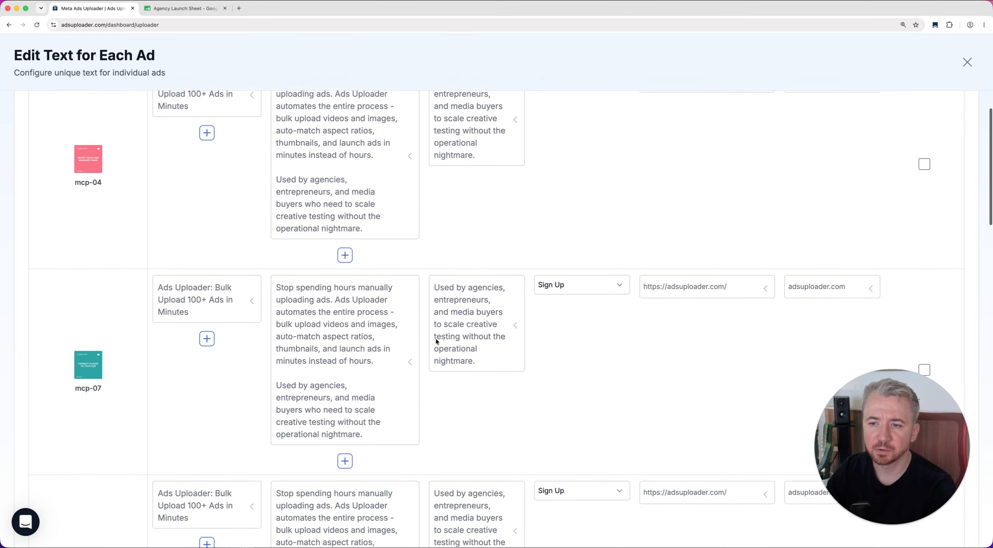
pyautogui.scroll(10, 436, 341)
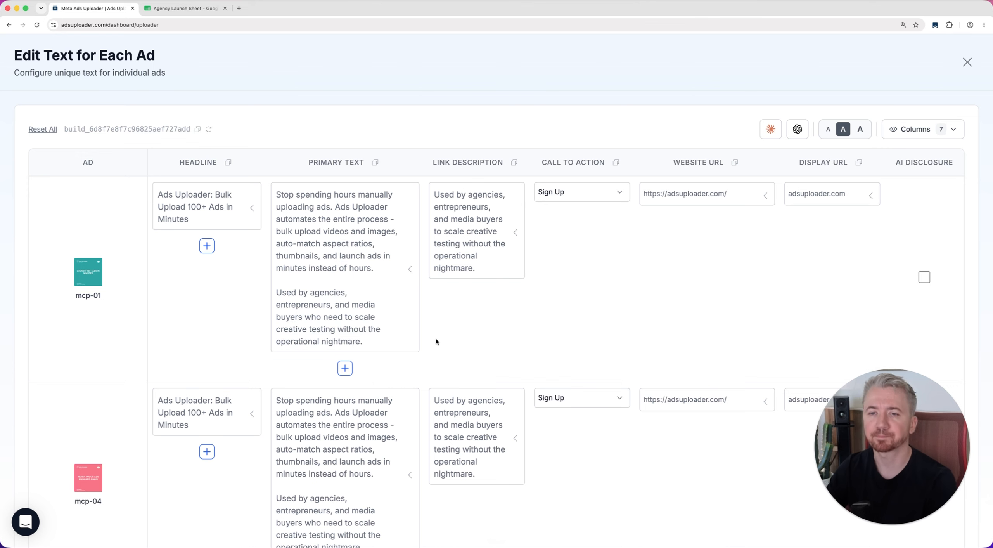
# - Copy mcp-01.png's Primary Text 1 from the Agency Launch Sheet into the mcp-01 ad's primary text, removing the surrounding quotation marks
pyautogui.click(183, 8)
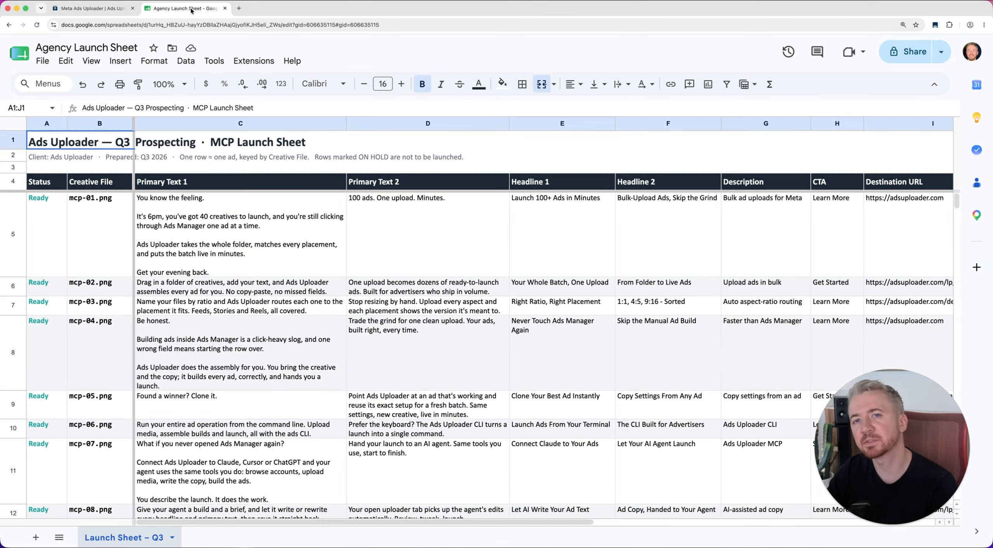
pyautogui.click(258, 239)
pyautogui.press('cmd+c')
pyautogui.click(93, 9)
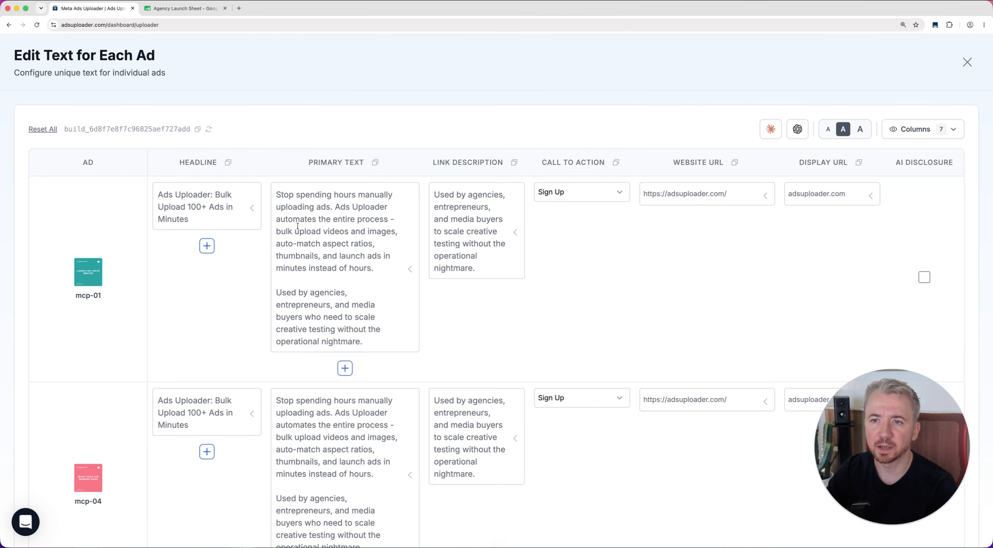
pyautogui.click(298, 226)
pyautogui.press('cmd+a')
pyautogui.press('cmd+v')
pyautogui.press('BackSpace')
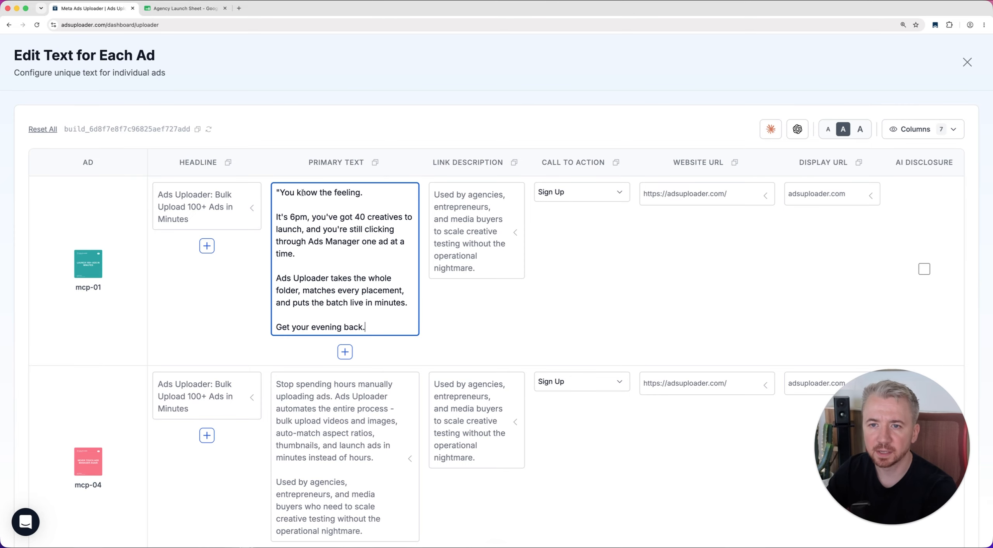
pyautogui.click(280, 191)
pyautogui.press('BackSpace')
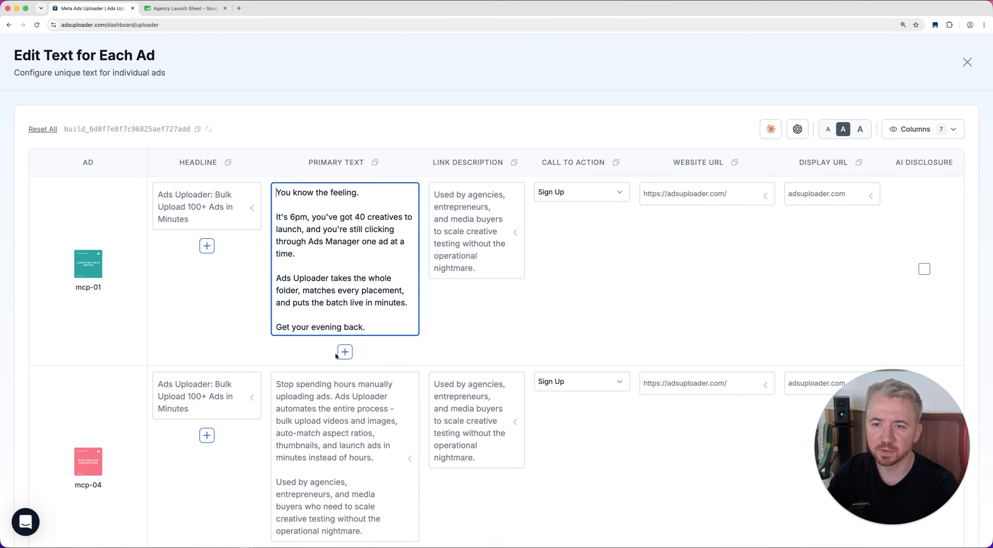
# - Undo the pasted primary text for mcp-01 and close the ad text editor
pyautogui.press('super+z')
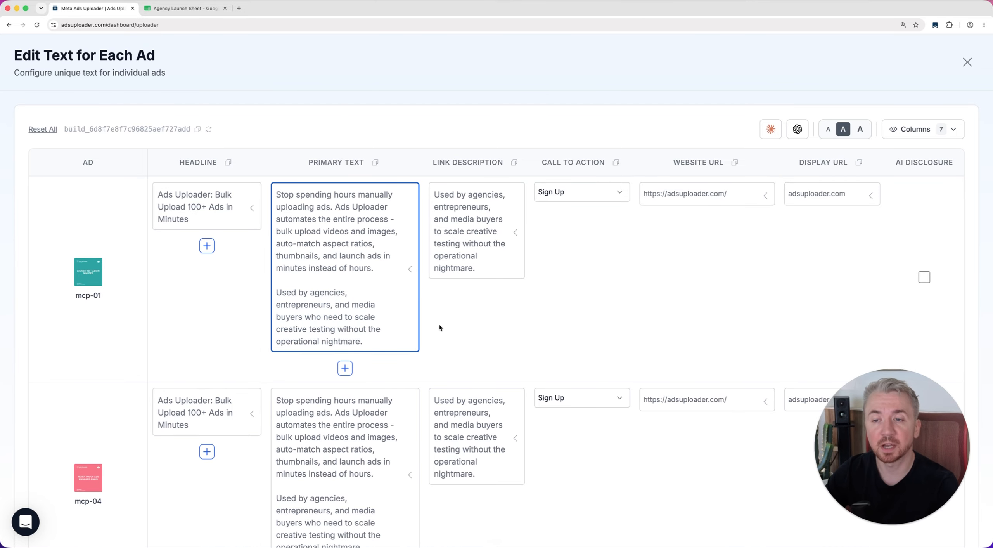
pyautogui.click(491, 354)
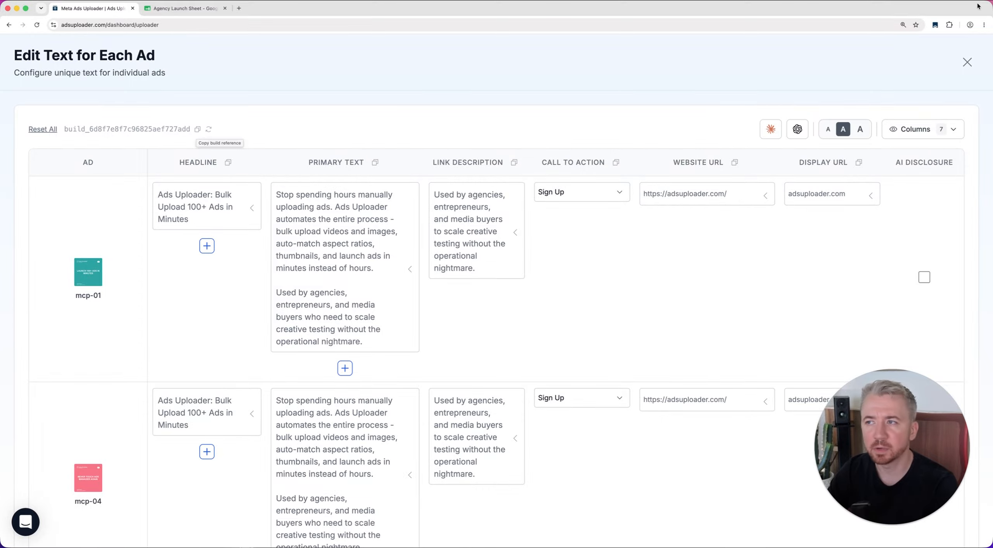
pyautogui.click(968, 62)
# - Fork the current build in the ad account's saved builds and check the resulting list of builds
pyautogui.scroll(-15, 559, 371)
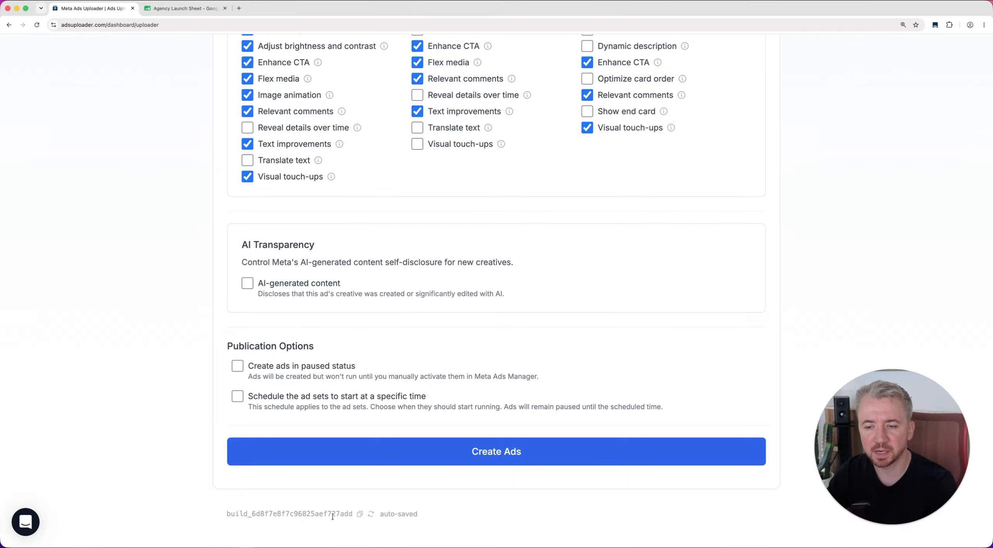
pyautogui.scroll(15, 553, 292)
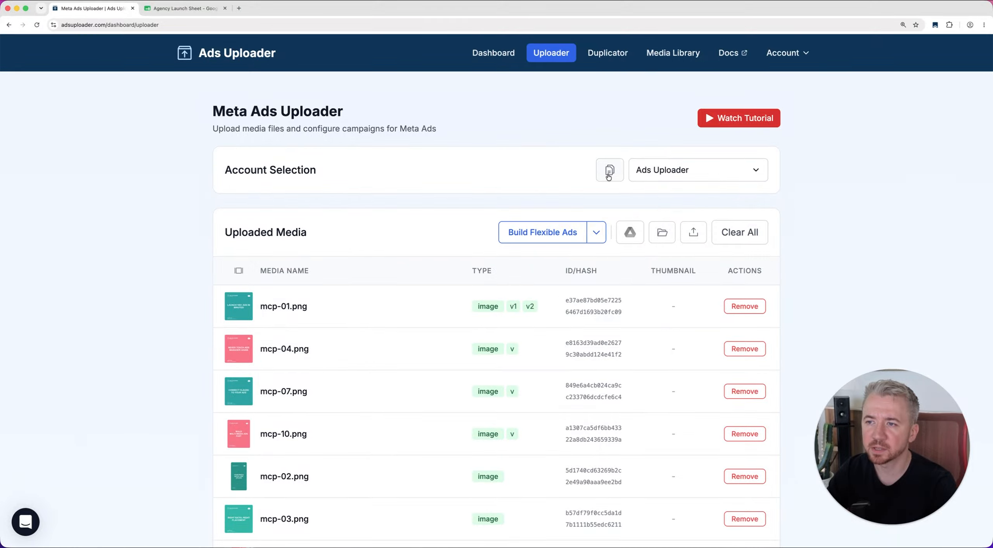
pyautogui.click(608, 172)
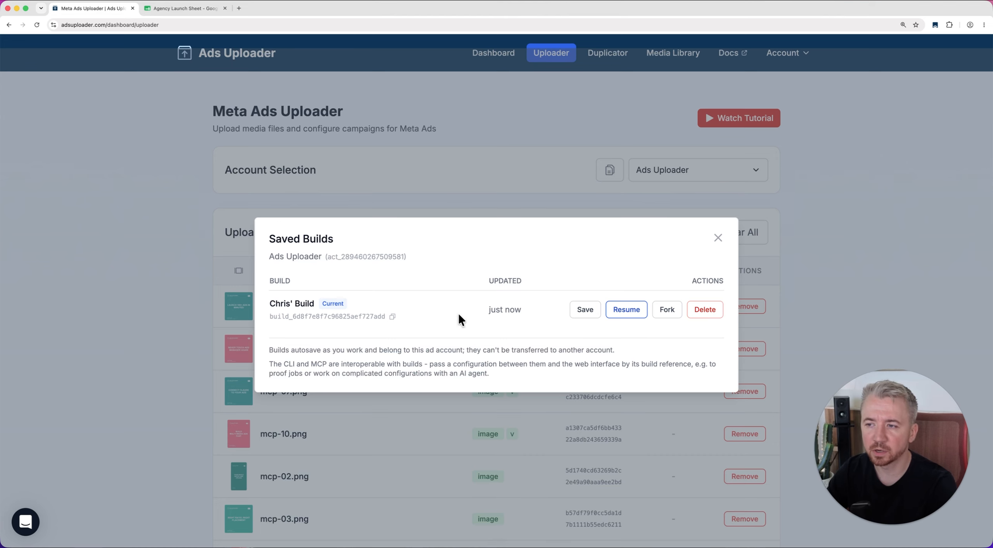
pyautogui.click(672, 316)
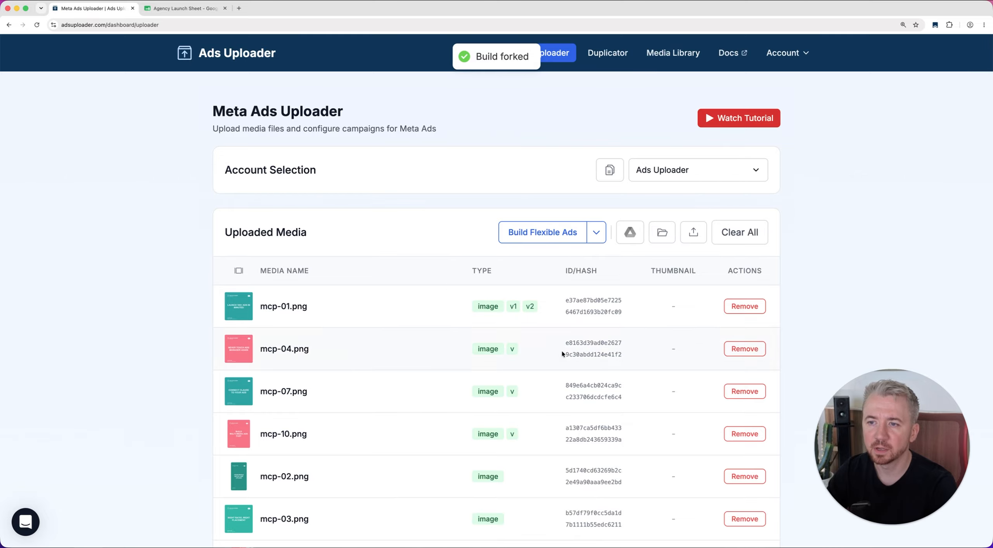
pyautogui.click(610, 170)
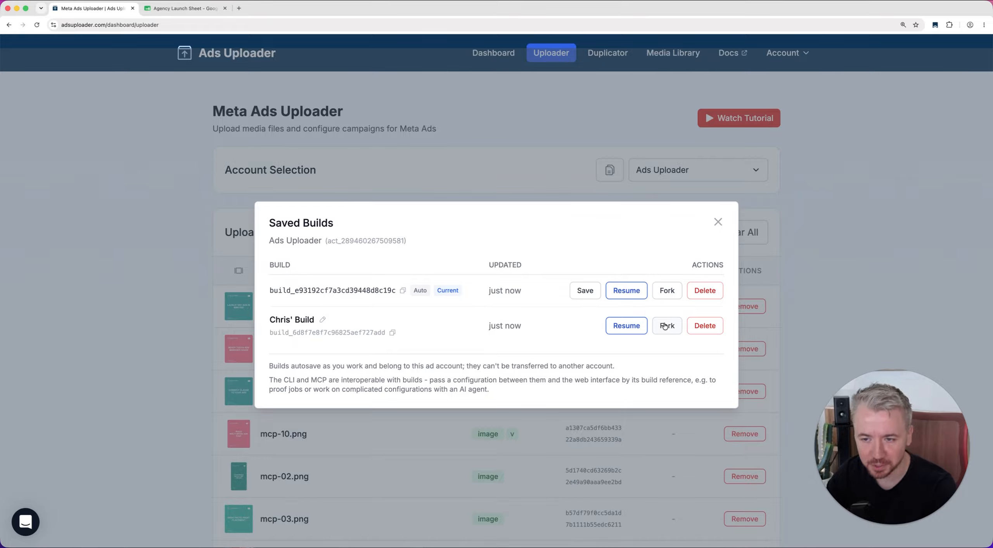
pyautogui.click(722, 227)
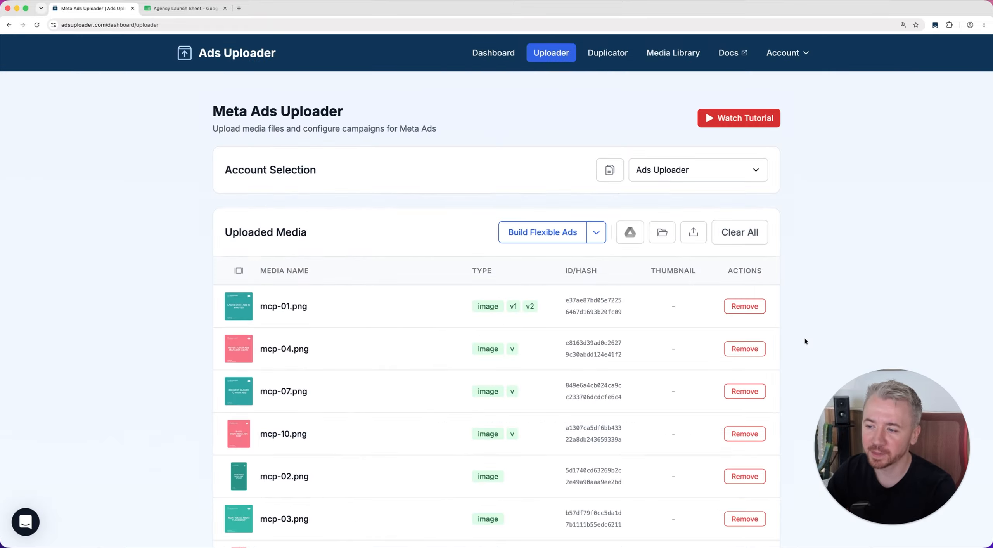
# - Reopen the unique text editor for the 10 ads and hand the build over to Claude for text editing
pyautogui.scroll(-15, 805, 339)
pyautogui.scroll(-3, 805, 341)
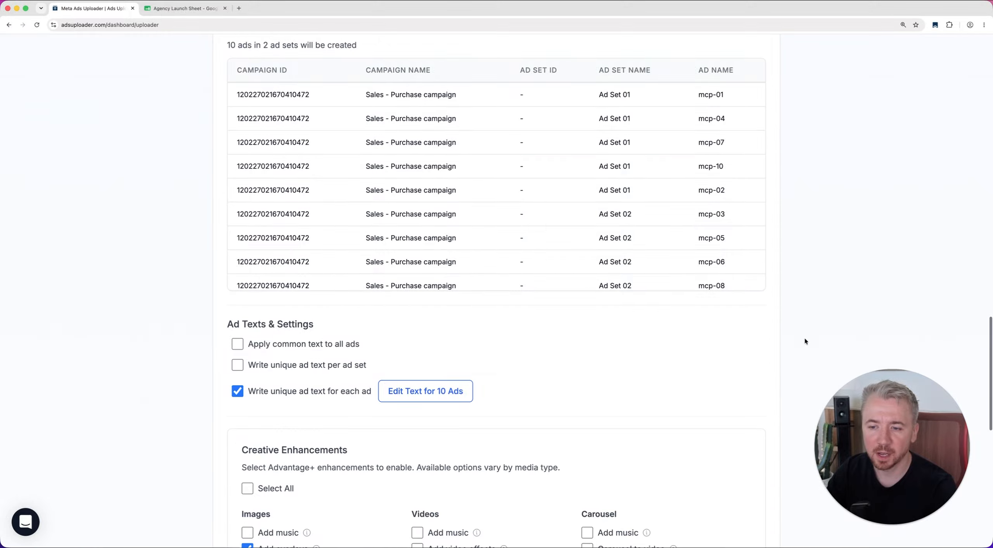
pyautogui.click(425, 391)
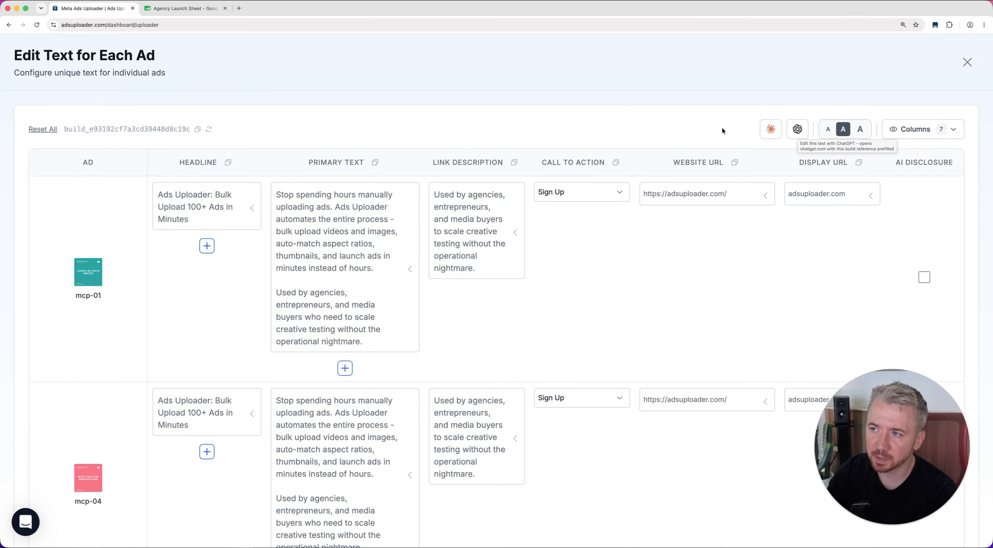
pyautogui.click(771, 130)
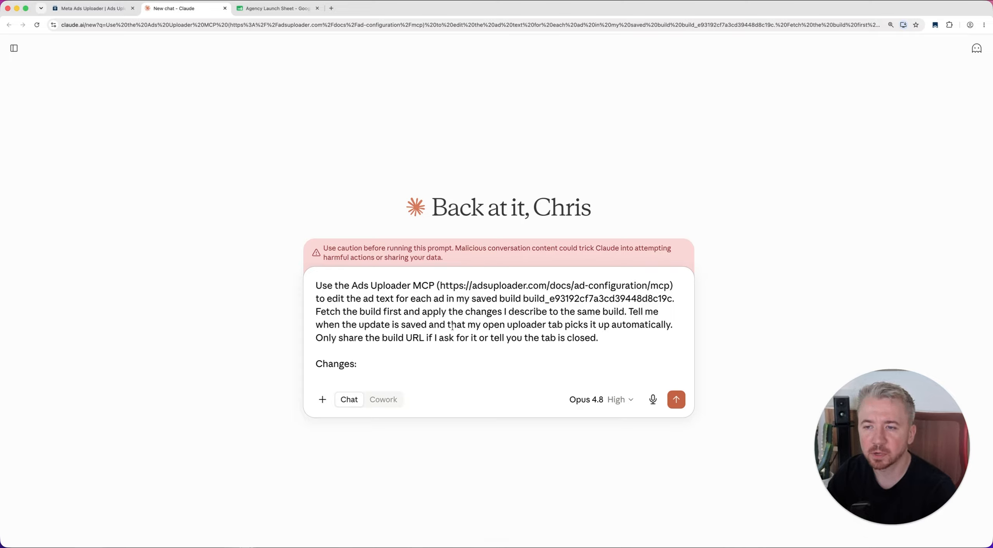
pyautogui.moveTo(439, 285); pyautogui.dragTo(669, 285)
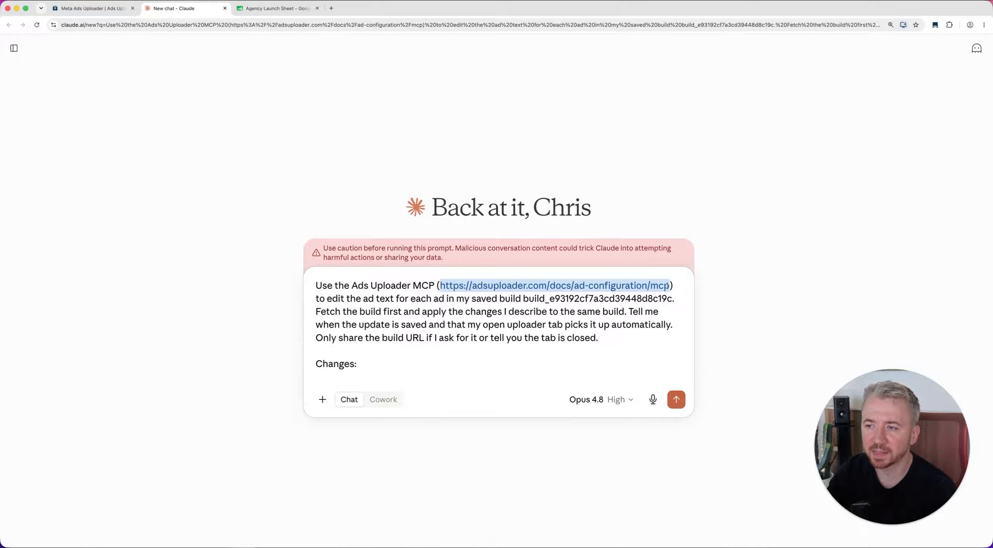
pyautogui.click(749, 285)
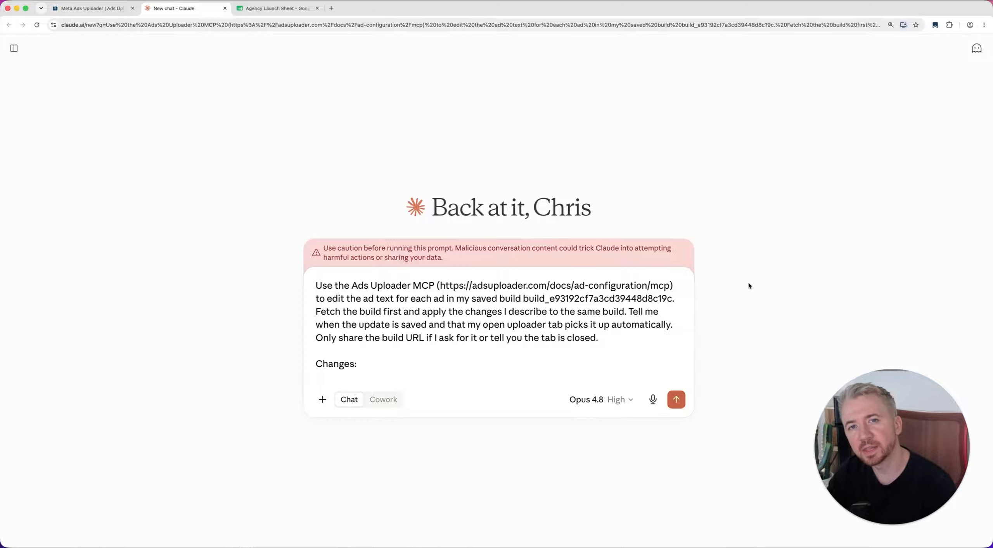
pyautogui.click(97, 8)
pyautogui.click(161, 9)
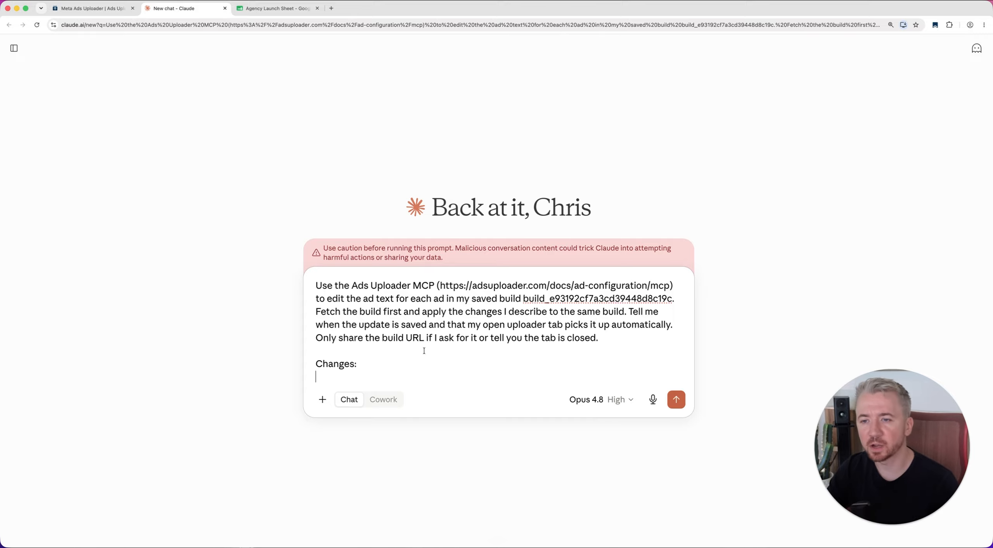
# - Copy the Agency Launch Sheet range A4:J14, from the header row through mcp-10.png and across all columns to Notes
pyautogui.click(280, 9)
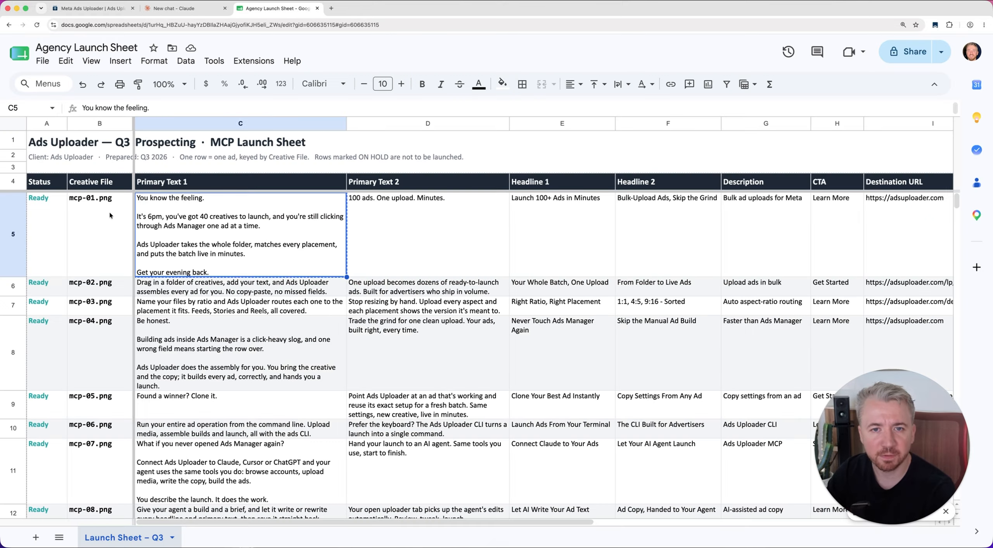
pyautogui.click(58, 185)
pyautogui.scroll(-5, 70, 306)
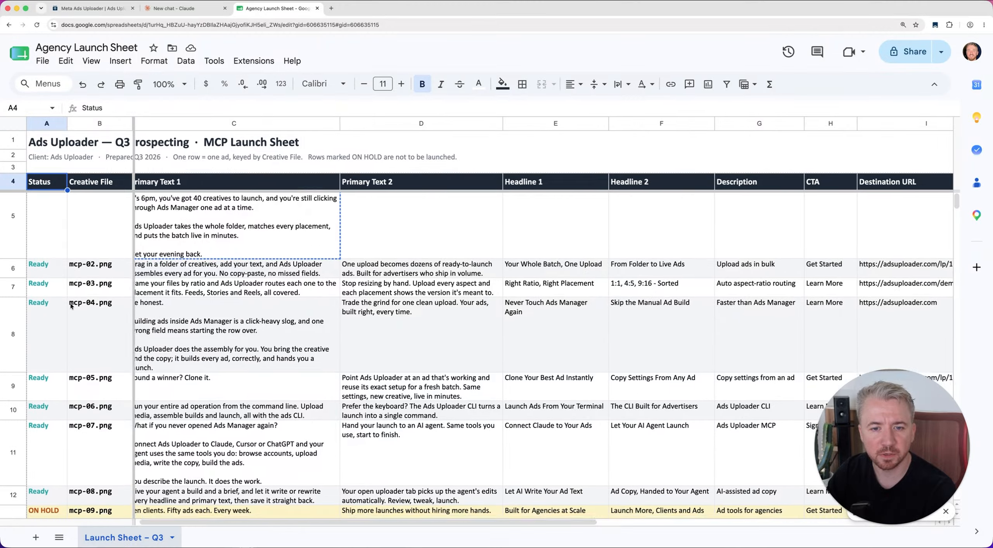
pyautogui.keyDown('shift'); pyautogui.click(47, 471); pyautogui.keyUp('shift')
pyautogui.press('super+shift+Right')
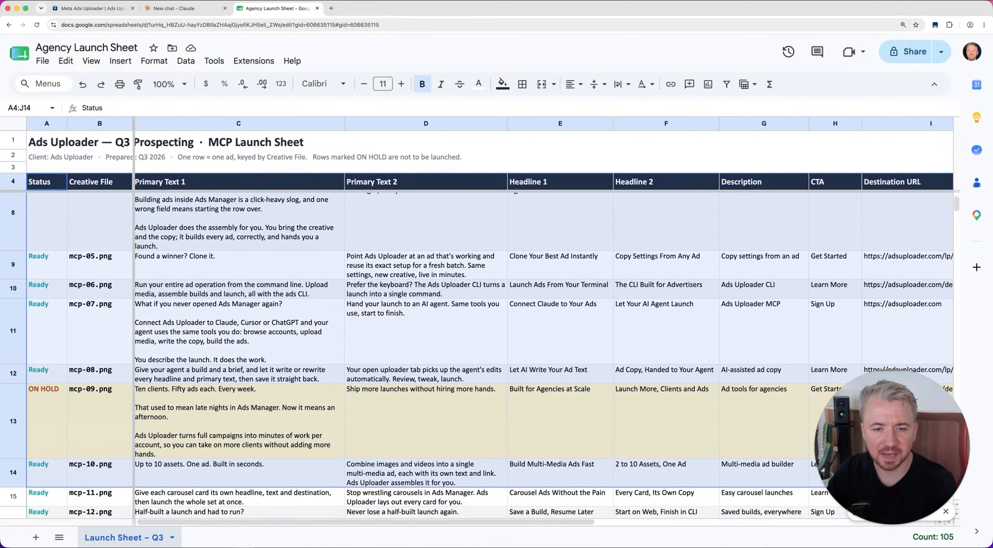
pyautogui.press('super+c')
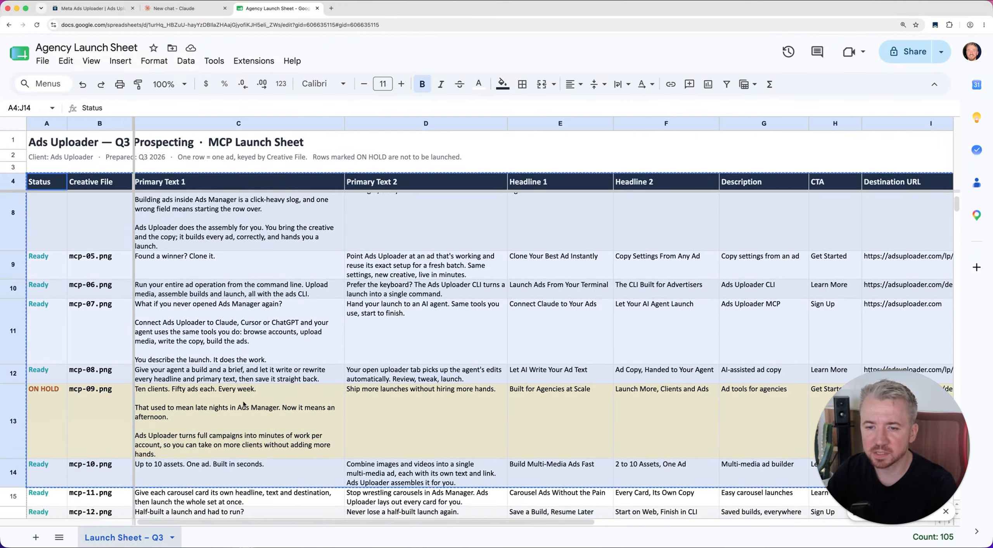
# - Paste the copied rows under "Changes:" in the Claude prompt, review them, and send the prompt
pyautogui.click(182, 9)
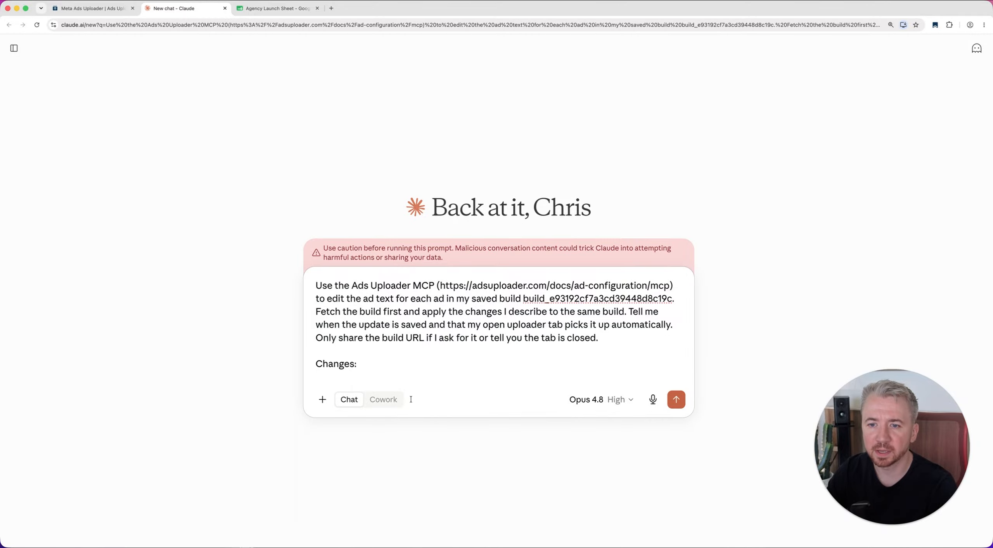
pyautogui.press('super+v')
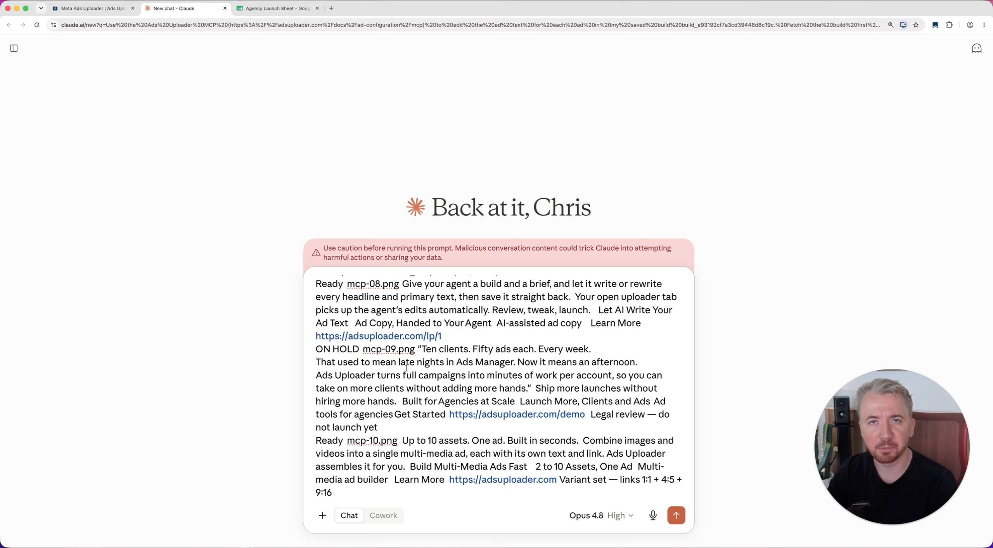
pyautogui.scroll(15, 407, 367)
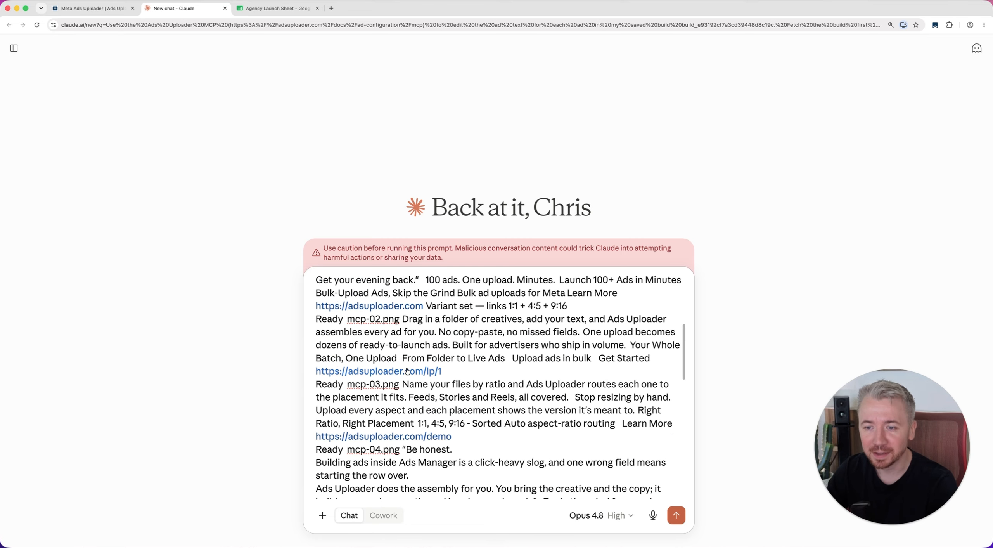
pyautogui.scroll(5, 406, 370)
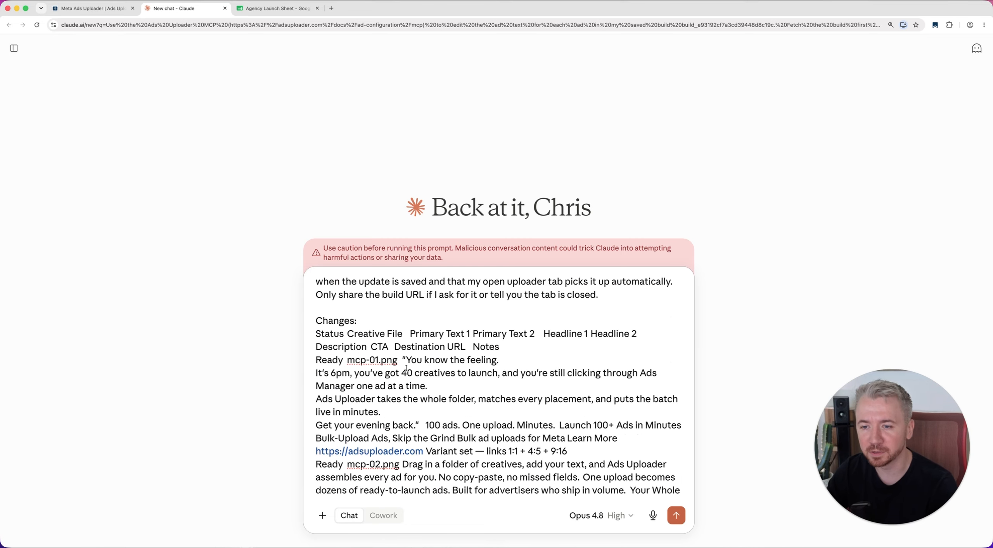
pyautogui.scroll(-5, 406, 369)
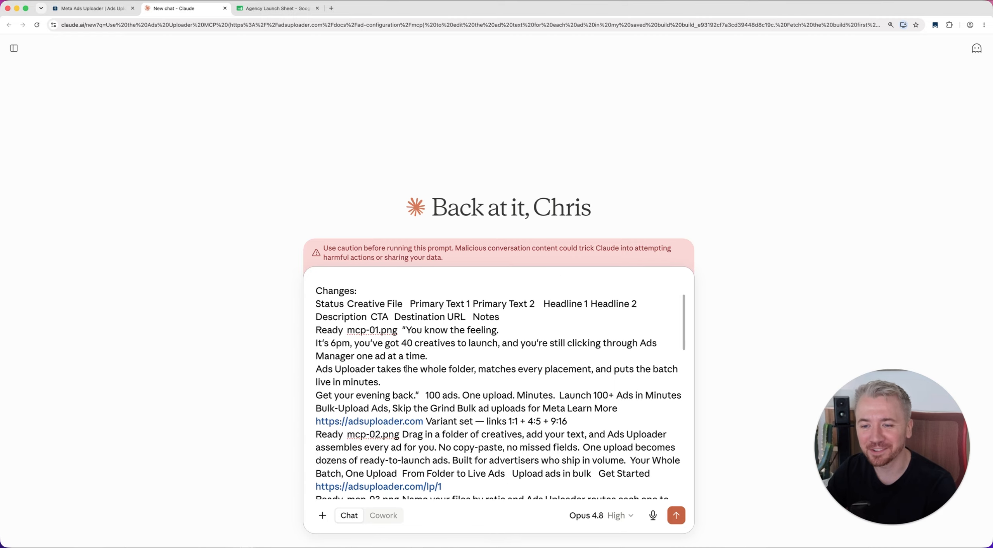
pyautogui.scroll(-15, 407, 367)
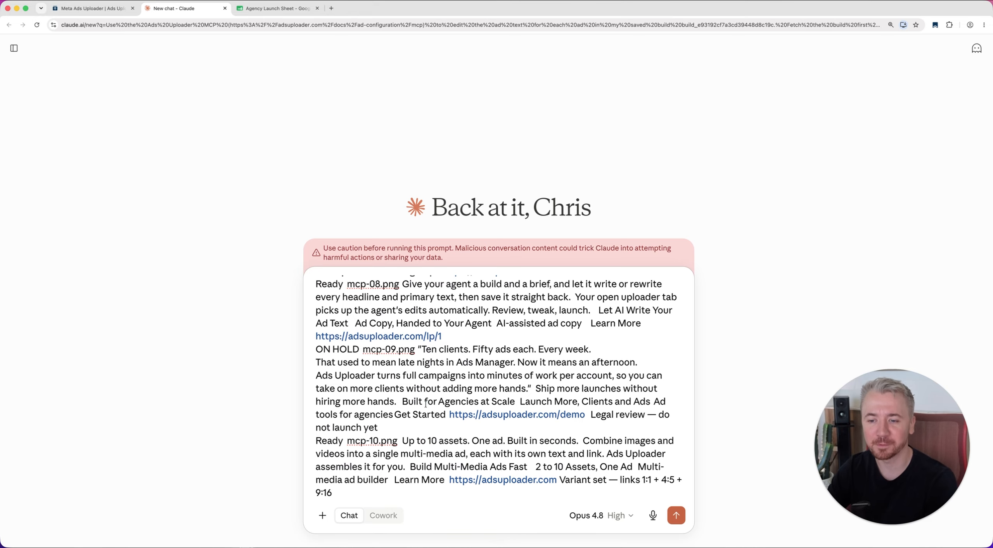
pyautogui.click(676, 515)
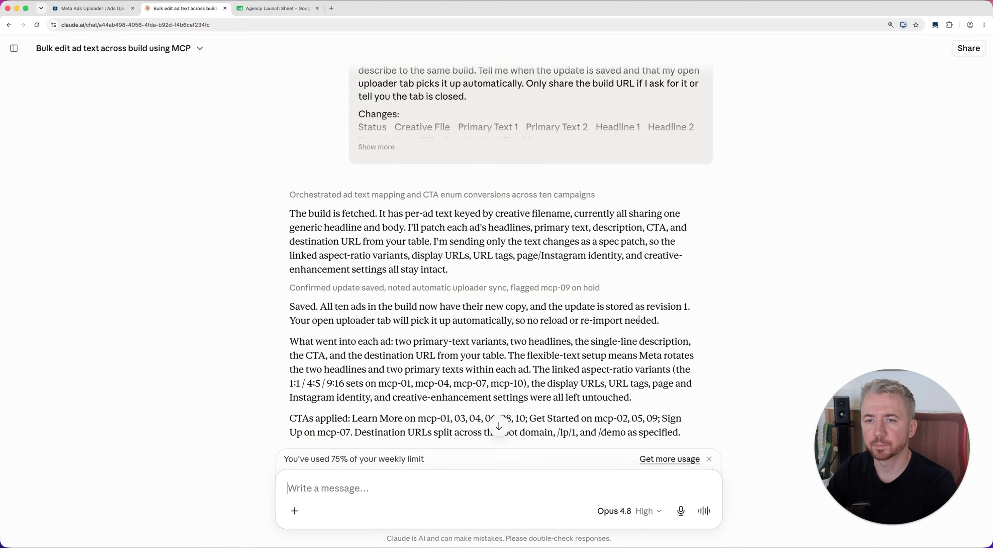
# - Read Claude's summary of the build update and check the Creative File column in the Agency Launch Sheet that identifies each ad
pyautogui.scroll(-3, 638, 319)
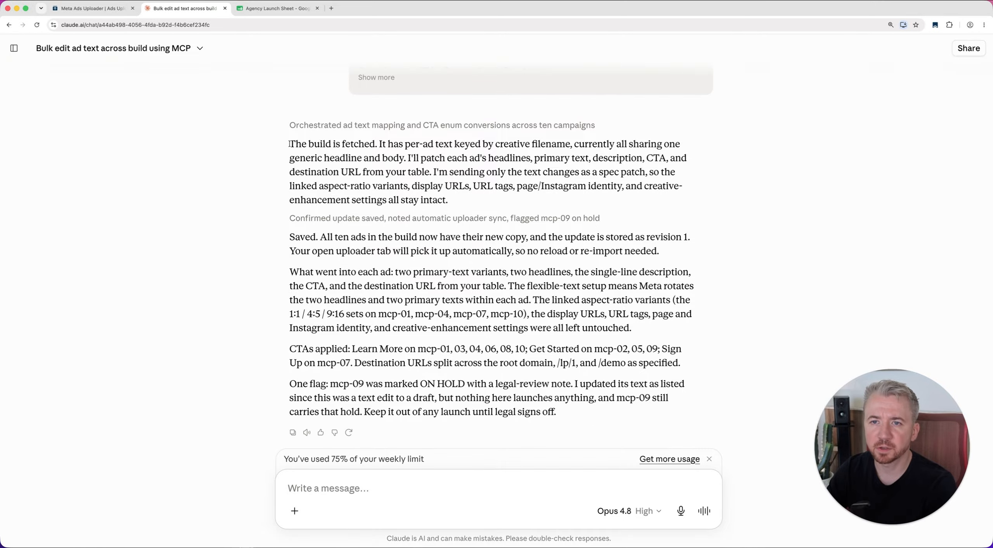
pyautogui.moveTo(289, 144); pyautogui.dragTo(376, 145)
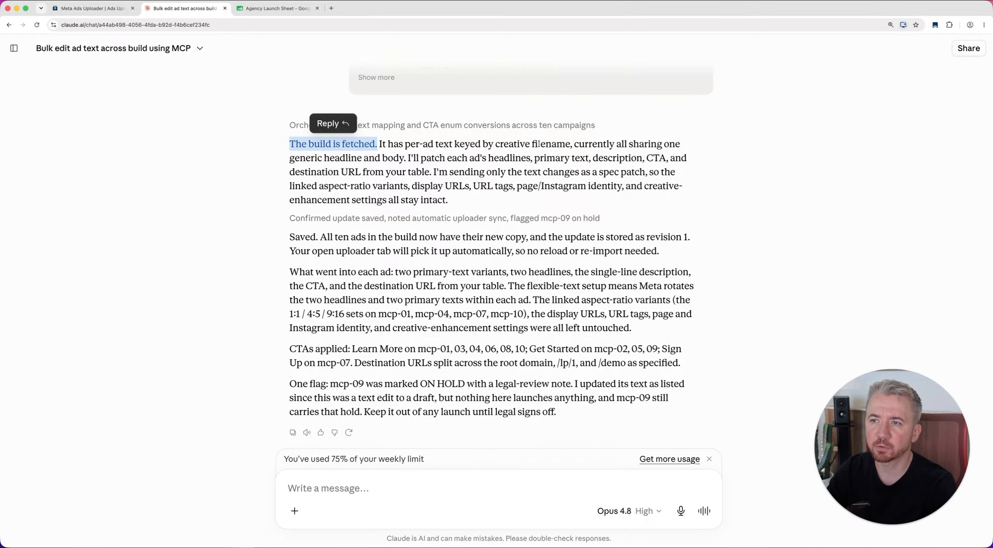
pyautogui.click(535, 144)
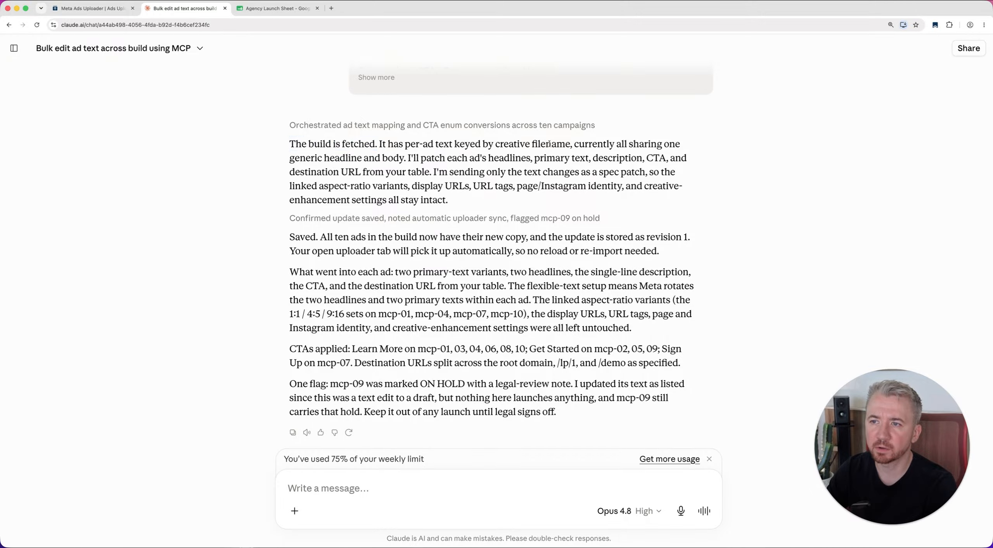
pyautogui.click(270, 8)
pyautogui.click(97, 127)
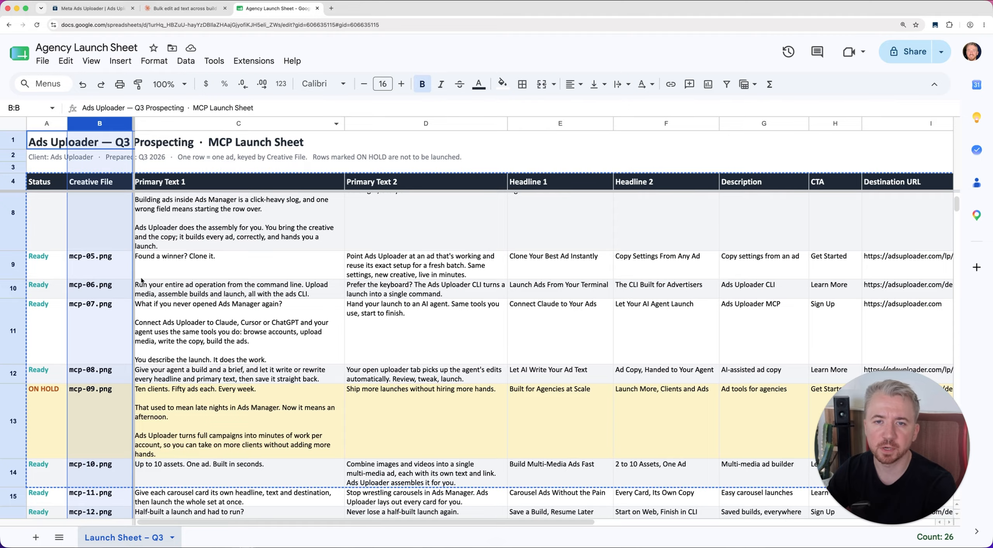
pyautogui.click(195, 12)
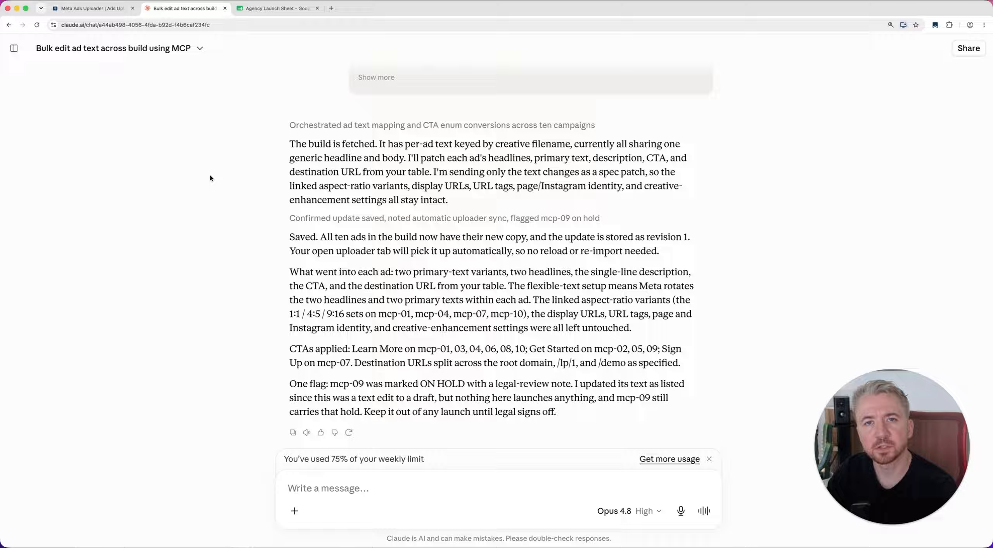
# - Compare mcp-01's two headlines in the Ads Uploader text editor with Headline 1 and Headline 2 in the Agency Launch Sheet
pyautogui.click(108, 4)
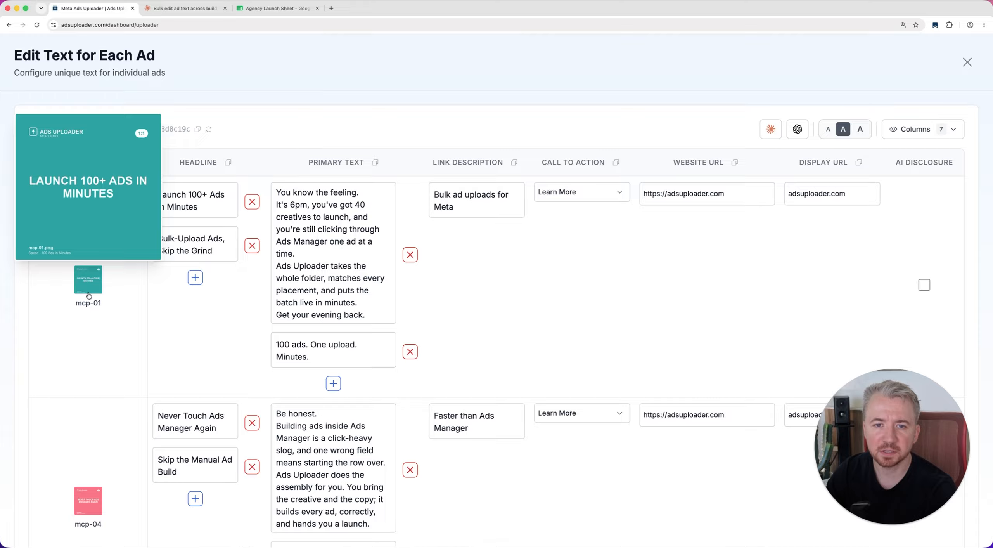
pyautogui.click(280, 12)
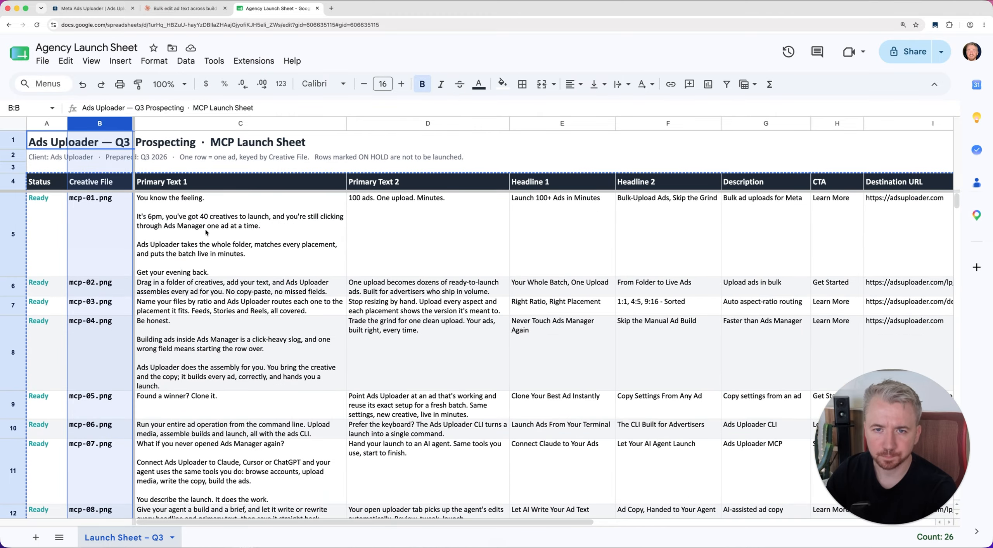
pyautogui.click(204, 229)
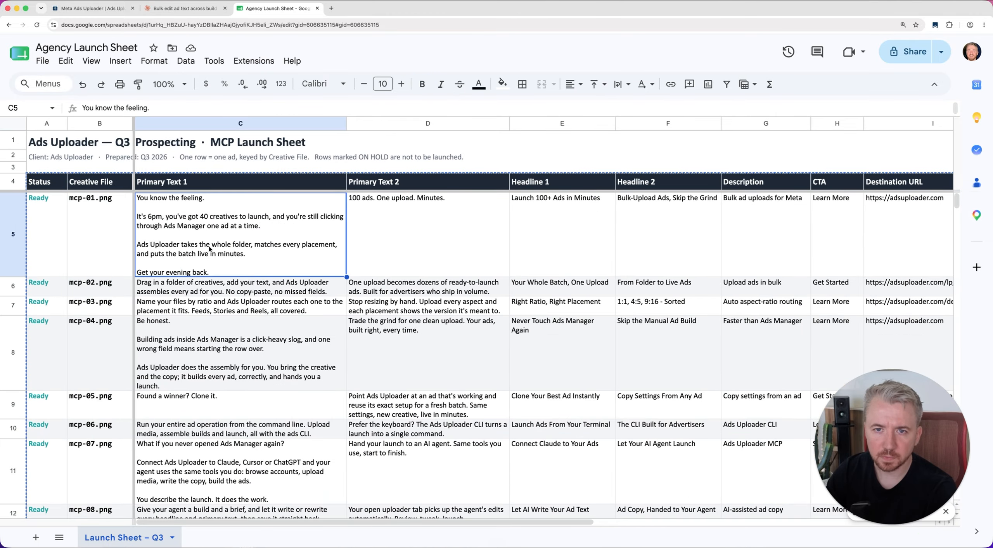
pyautogui.click(603, 230)
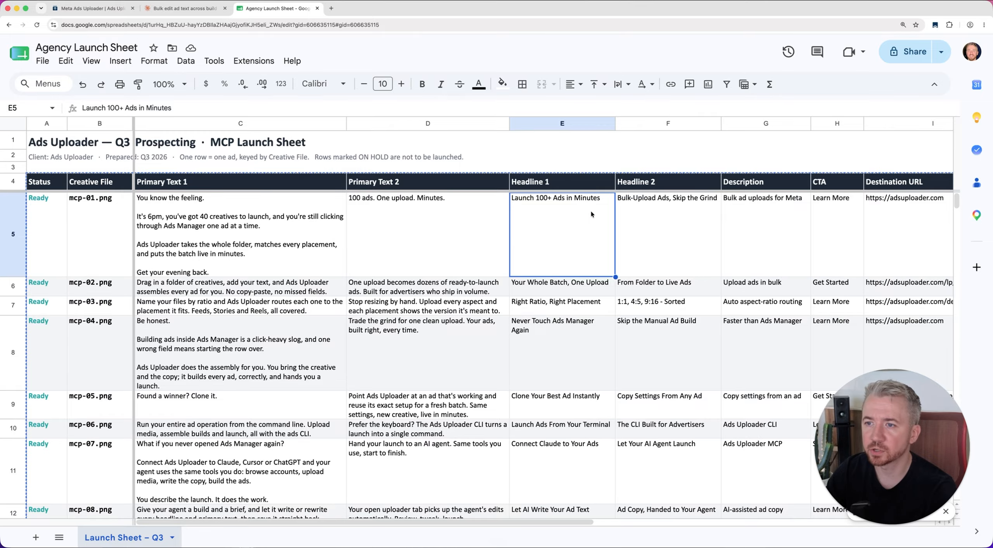
pyautogui.click(662, 218)
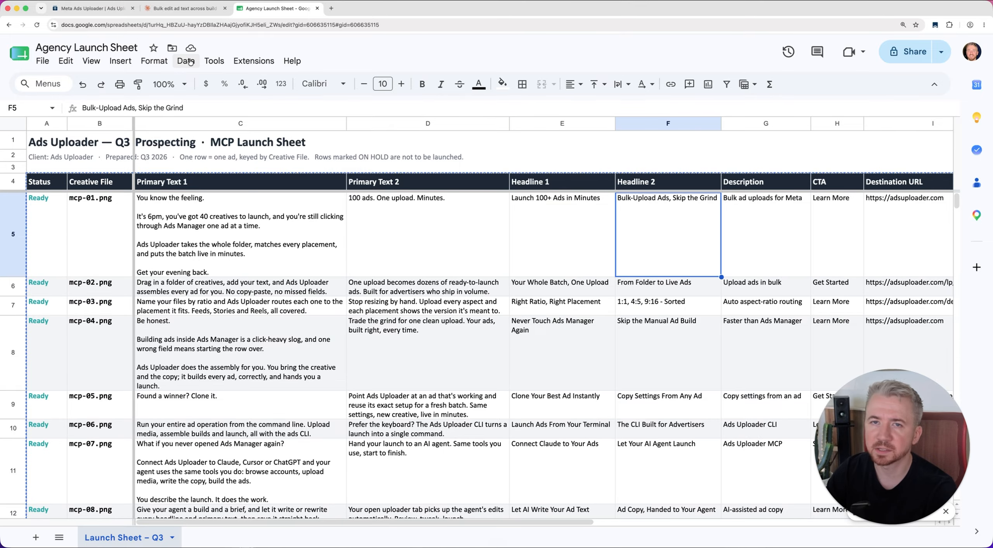
pyautogui.click(107, 12)
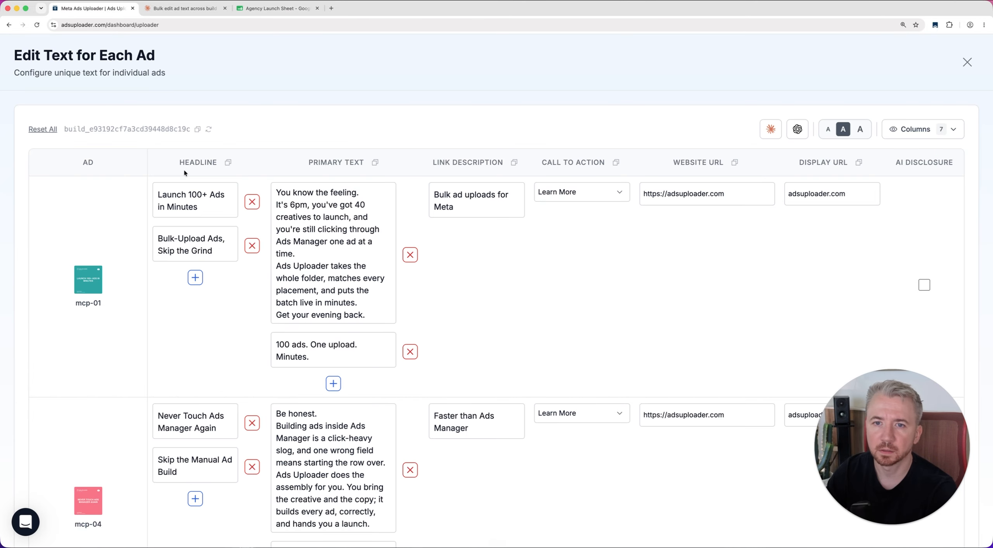
pyautogui.click(181, 207)
pyautogui.click(197, 235)
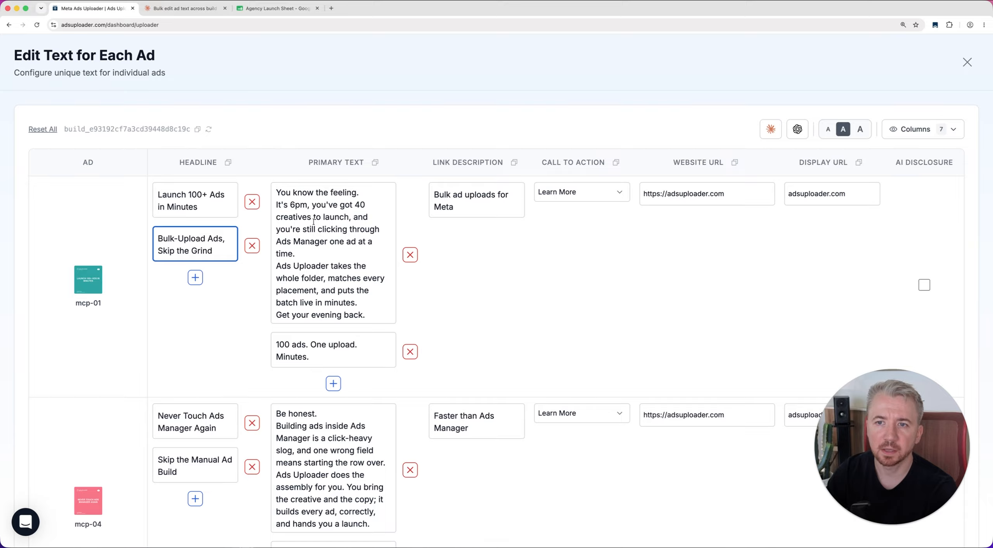
# - Compare mcp-01's two primary texts with the launch sheet, and review the remaining ads' text down to mcp-09 in Ads Uploader
pyautogui.click(265, 9)
pyautogui.click(285, 225)
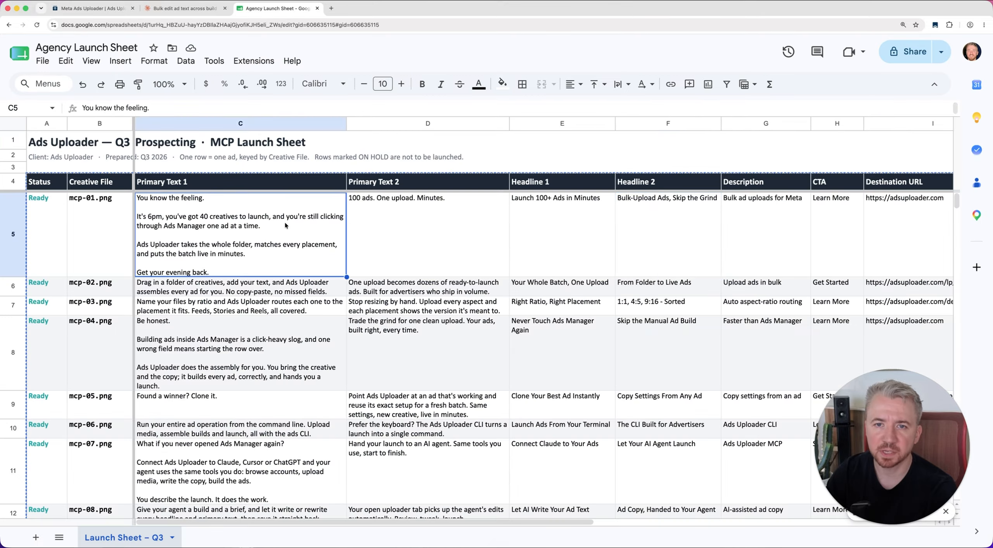
pyautogui.click(425, 229)
pyautogui.click(104, 9)
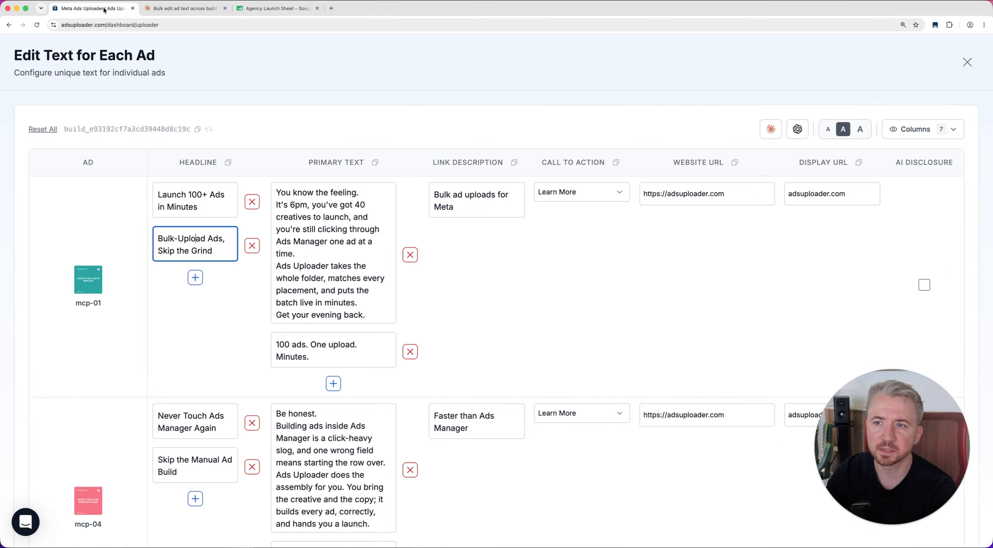
pyautogui.click(330, 243)
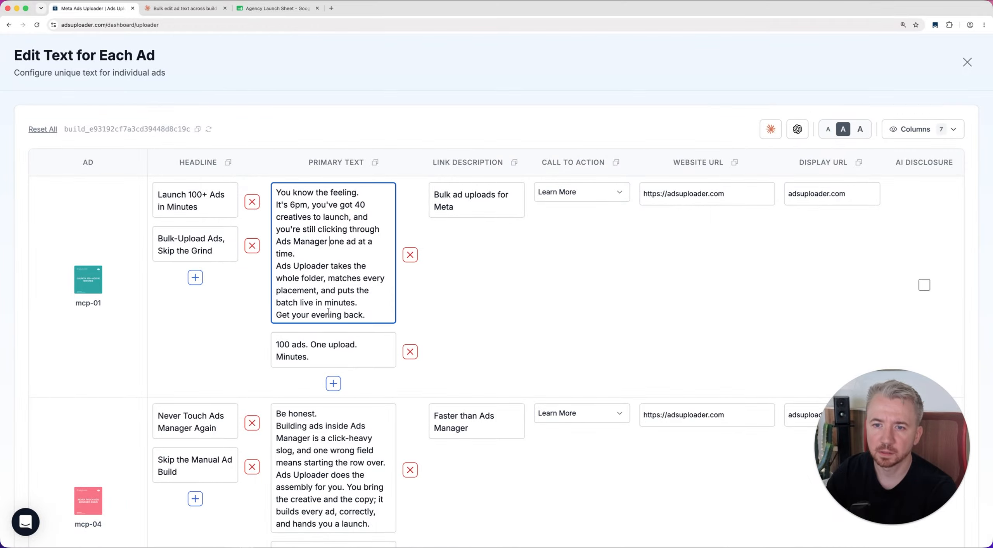
pyautogui.click(323, 343)
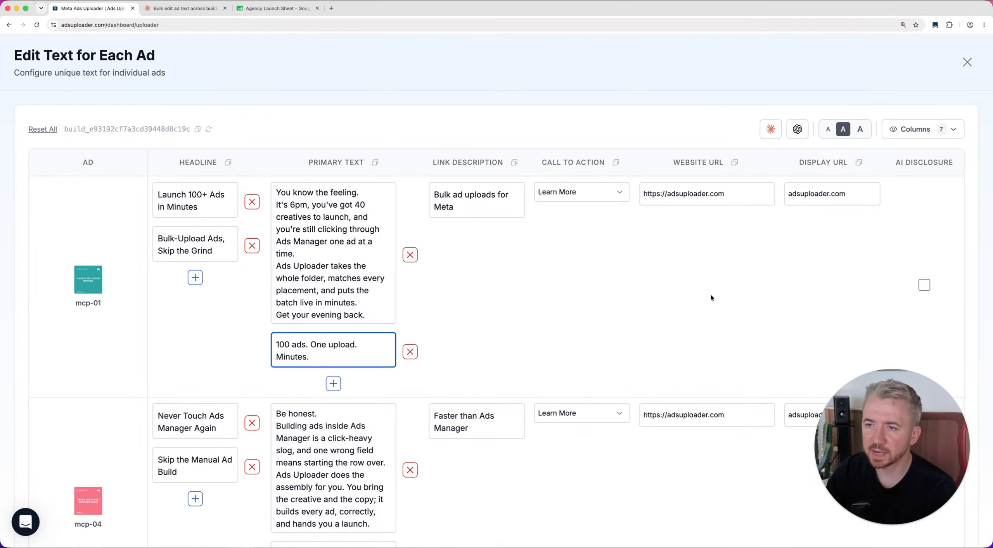
pyautogui.click(630, 291)
pyautogui.scroll(-20, 614, 332)
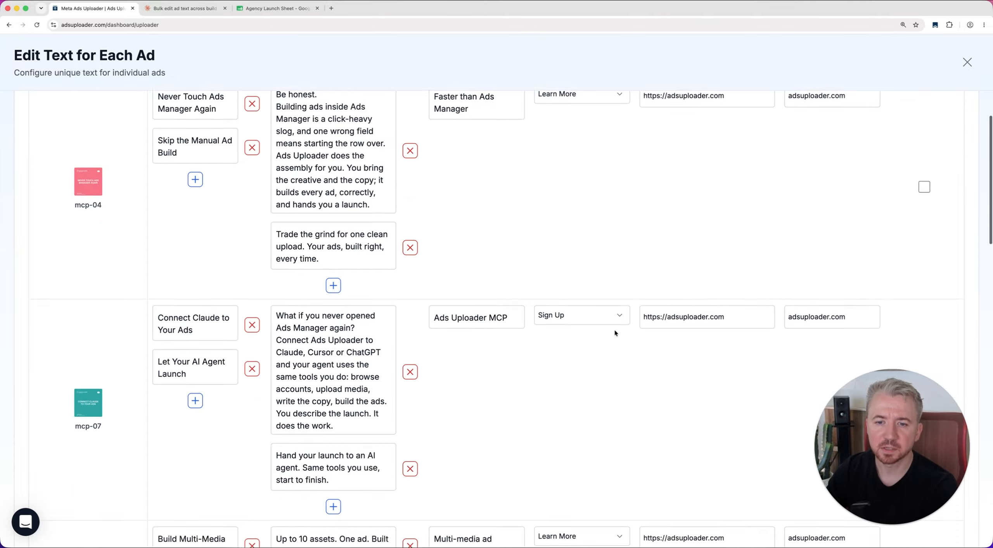
pyautogui.scroll(-15, 615, 333)
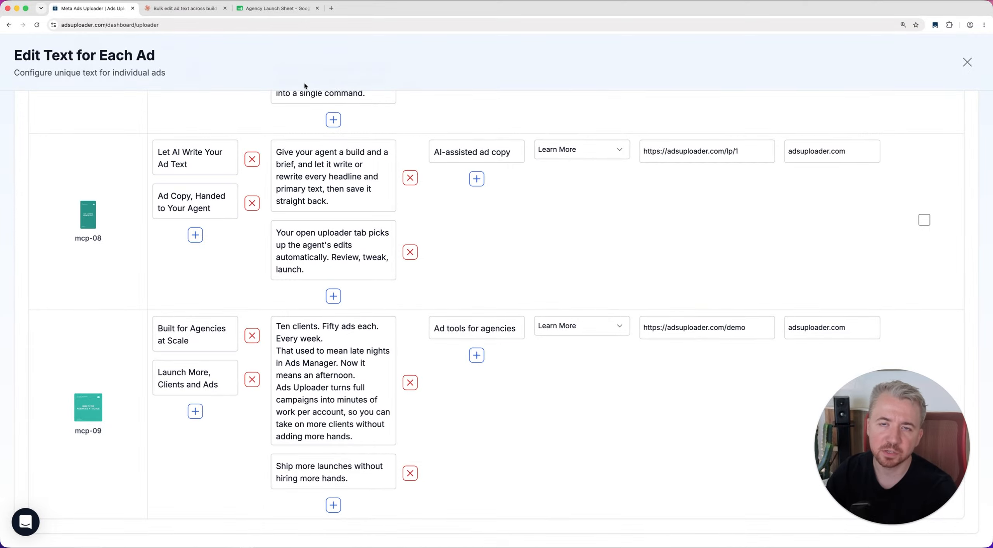
pyautogui.click(195, 14)
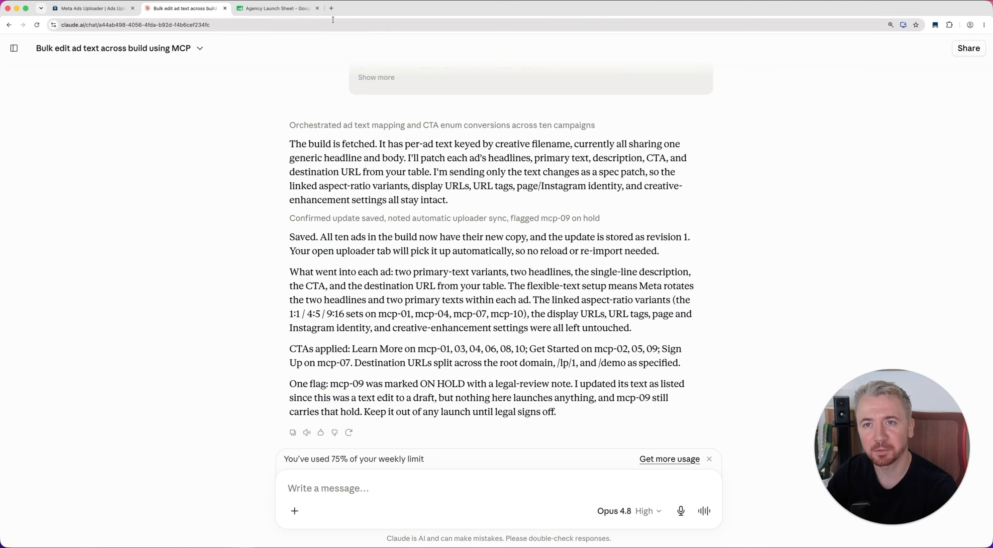
pyautogui.click(299, 9)
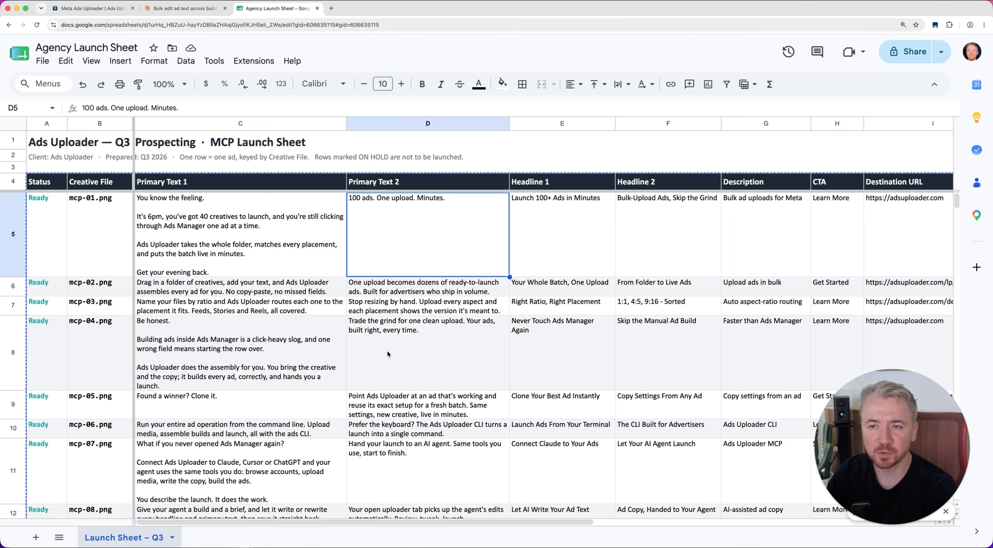
pyautogui.click(429, 375)
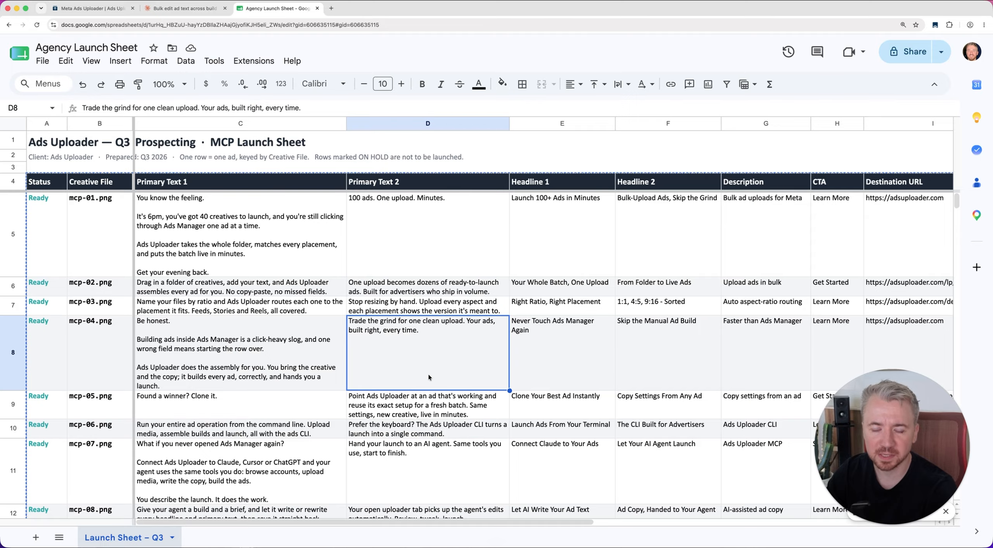
# - Revisit Claude's update summary, return to mcp-01's text in Ads Uploader, and close the per-ad text editor
pyautogui.click(182, 8)
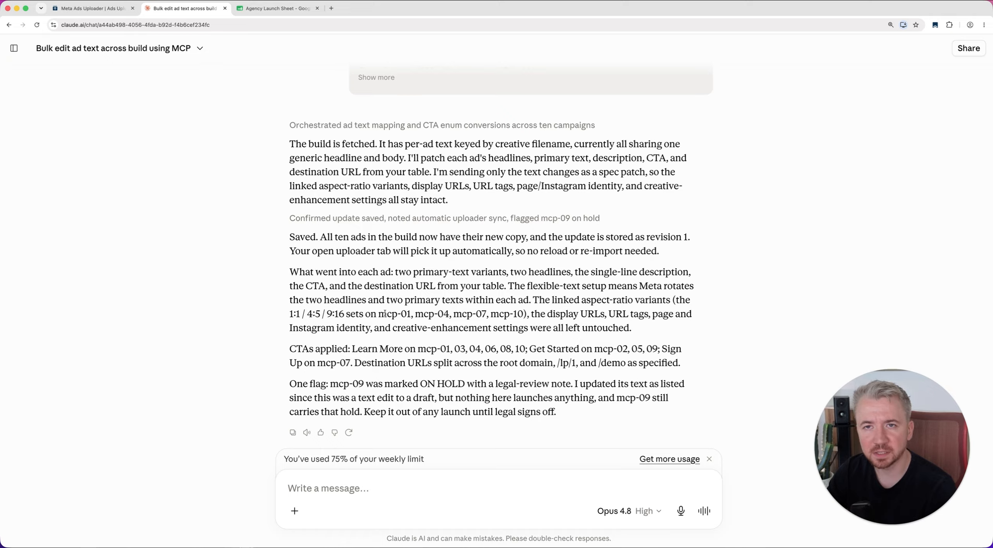
pyautogui.click(94, 8)
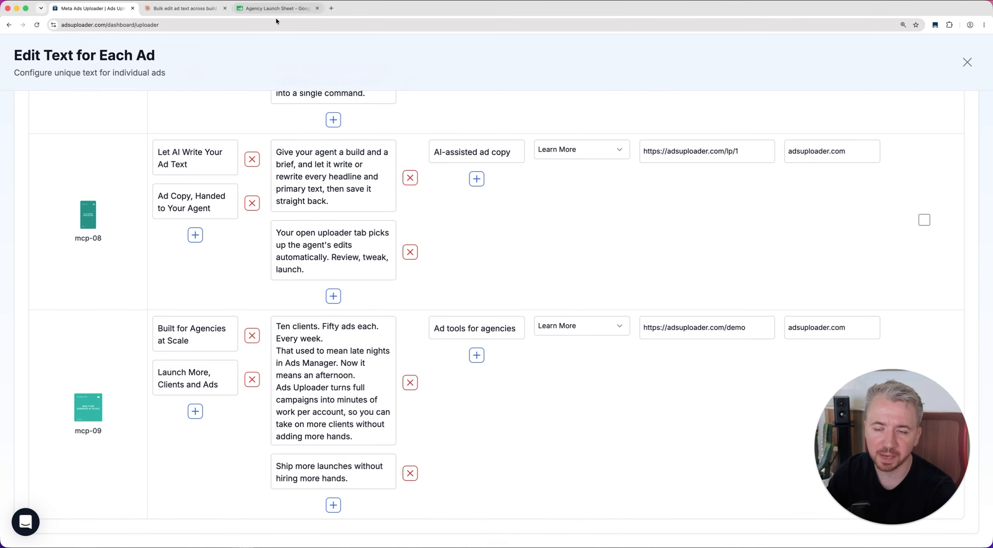
pyautogui.scroll(20, 341, 122)
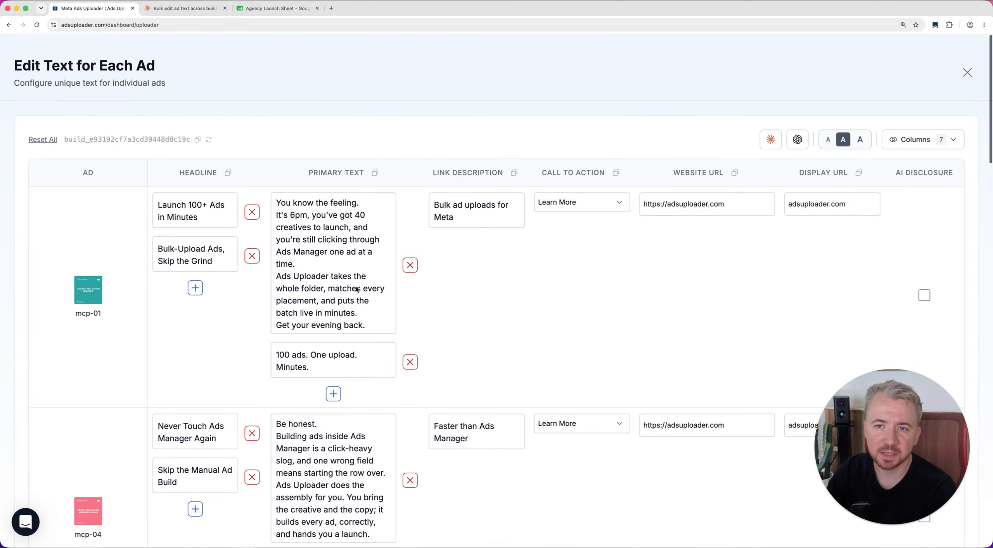
pyautogui.click(969, 64)
# - Review the build's creative enhancements, publication options and ad set options in Ads Uploader, ending at the uploaded media list
pyautogui.scroll(-1, 609, 393)
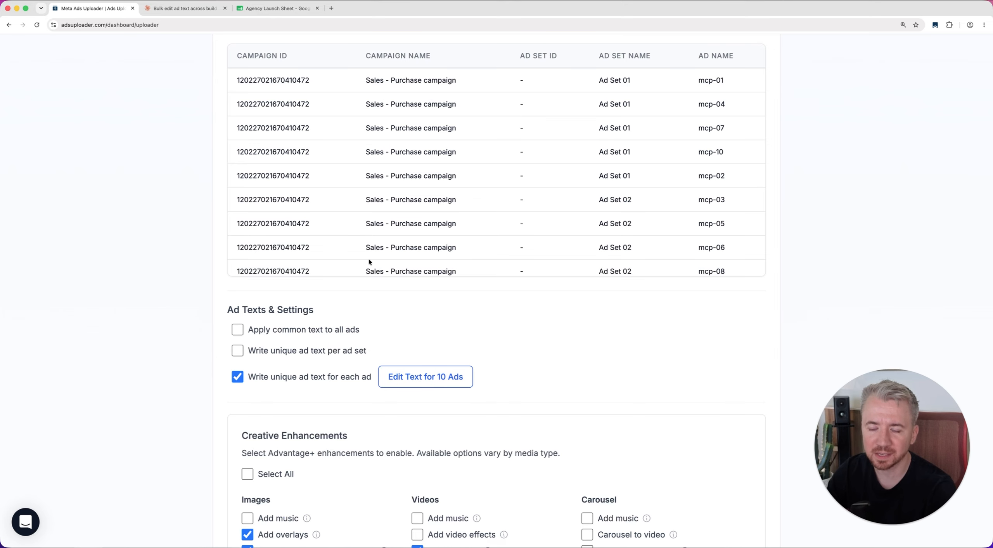
pyautogui.scroll(-10, 456, 412)
pyautogui.scroll(5, 457, 399)
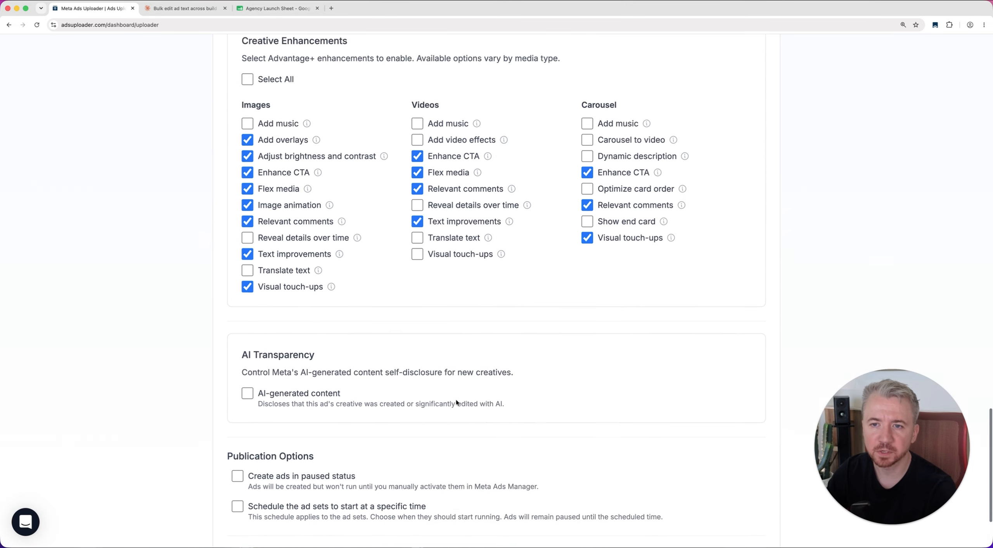
pyautogui.scroll(15, 565, 380)
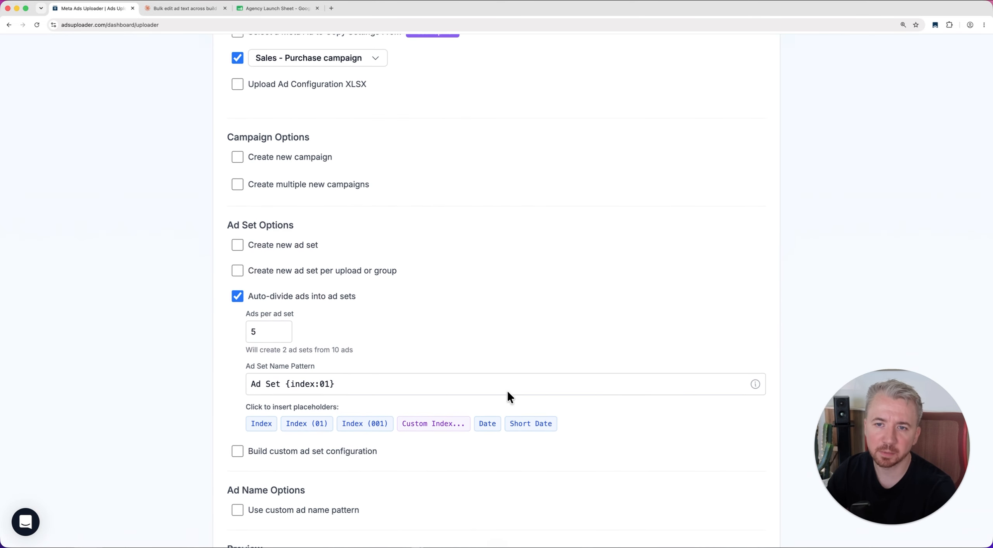
pyautogui.scroll(8, 509, 392)
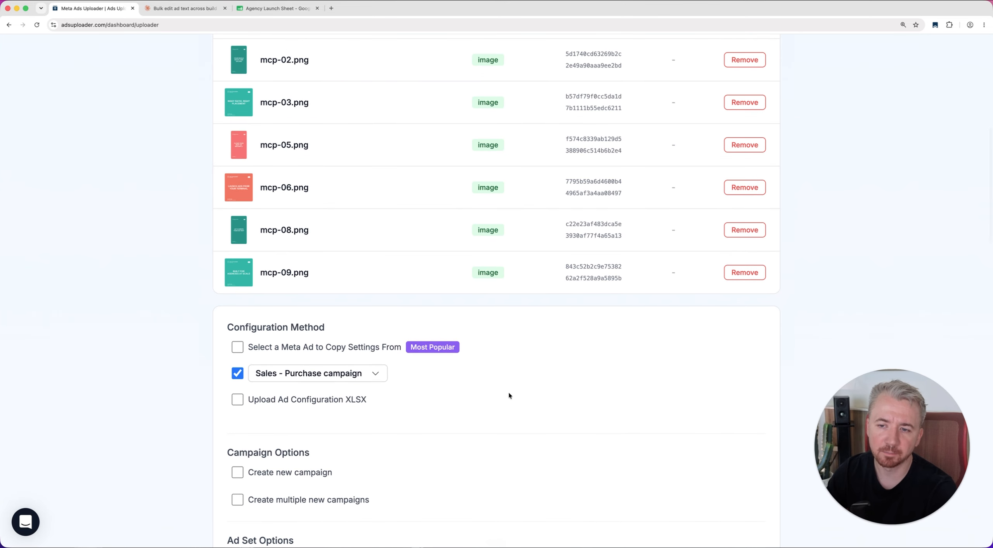
pyautogui.scroll(10, 509, 393)
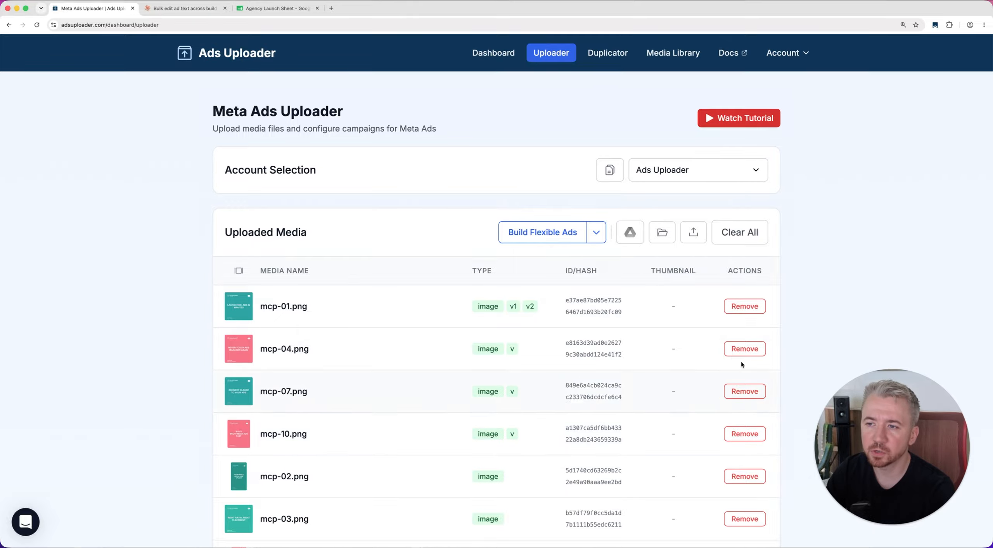
# - Check the whole build from the uploaded media through the ad preview to the final ad creation section
pyautogui.scroll(-10, 808, 301)
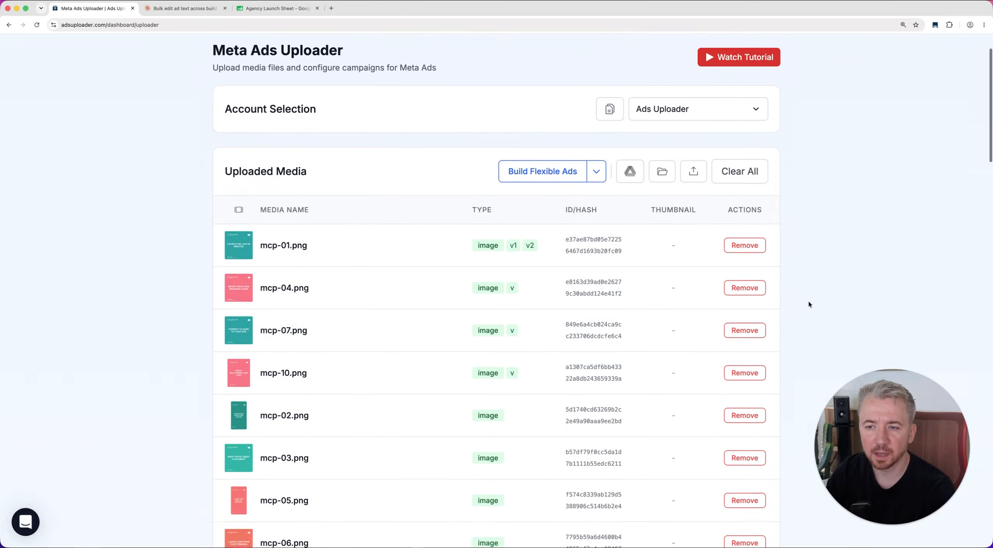
pyautogui.scroll(-8, 808, 301)
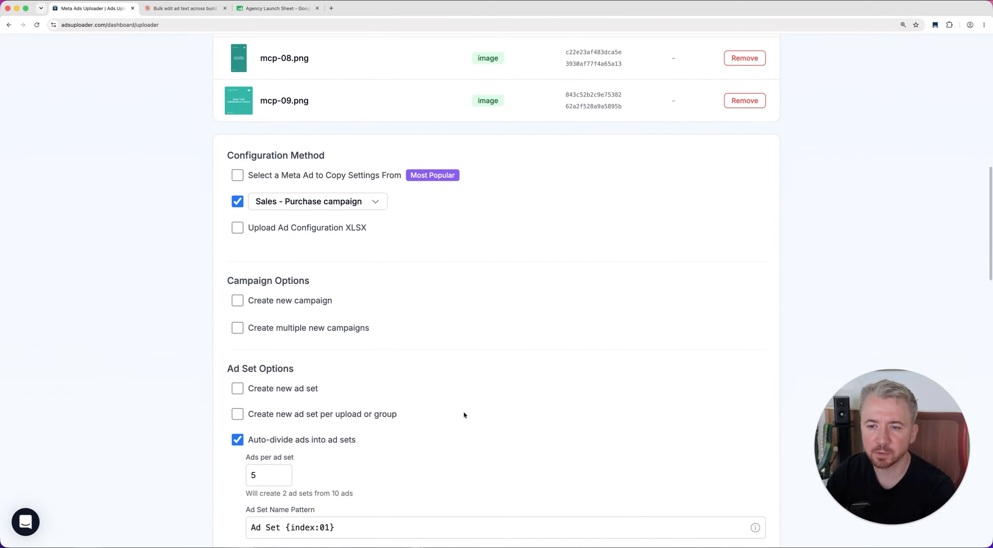
pyautogui.scroll(-20, 610, 421)
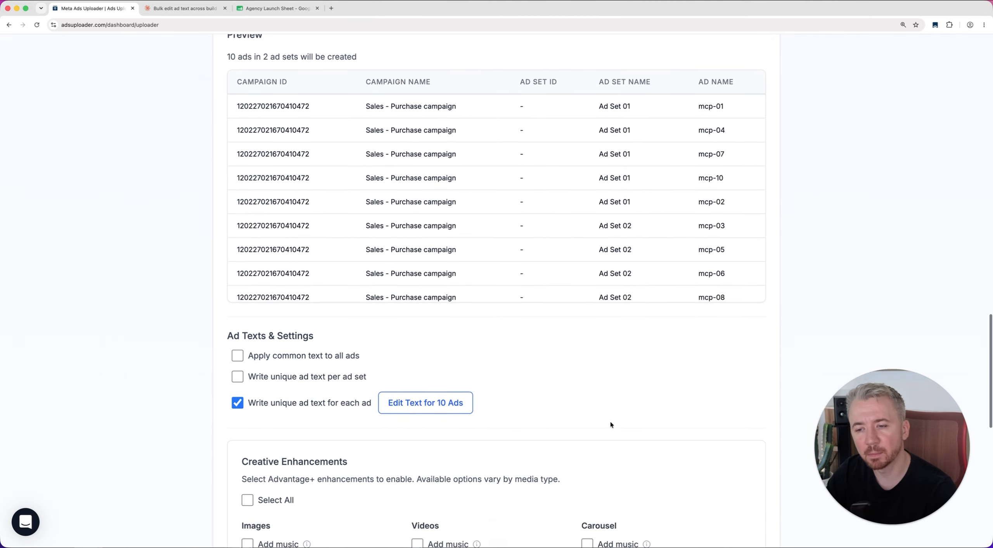
pyautogui.scroll(-2, 610, 422)
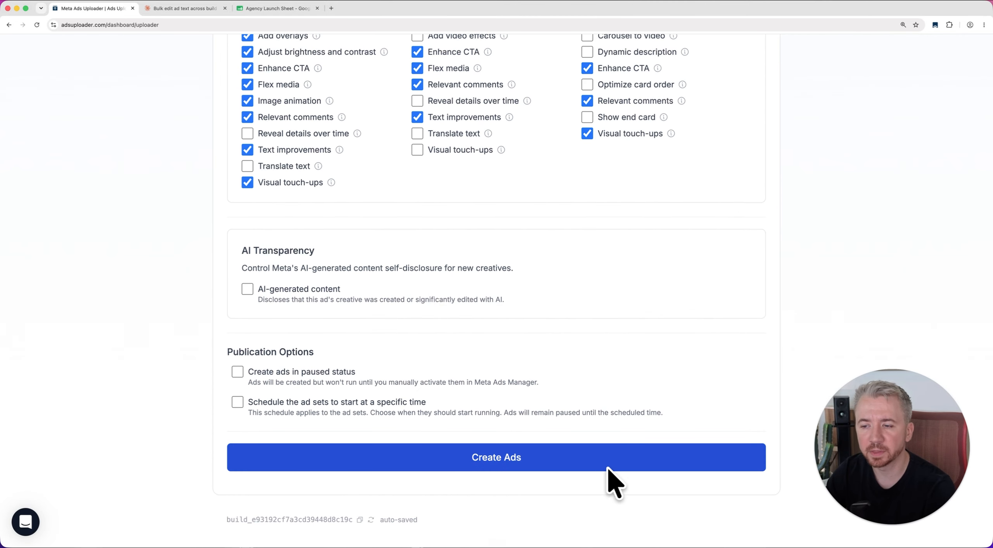
pyautogui.scroll(20, 655, 400)
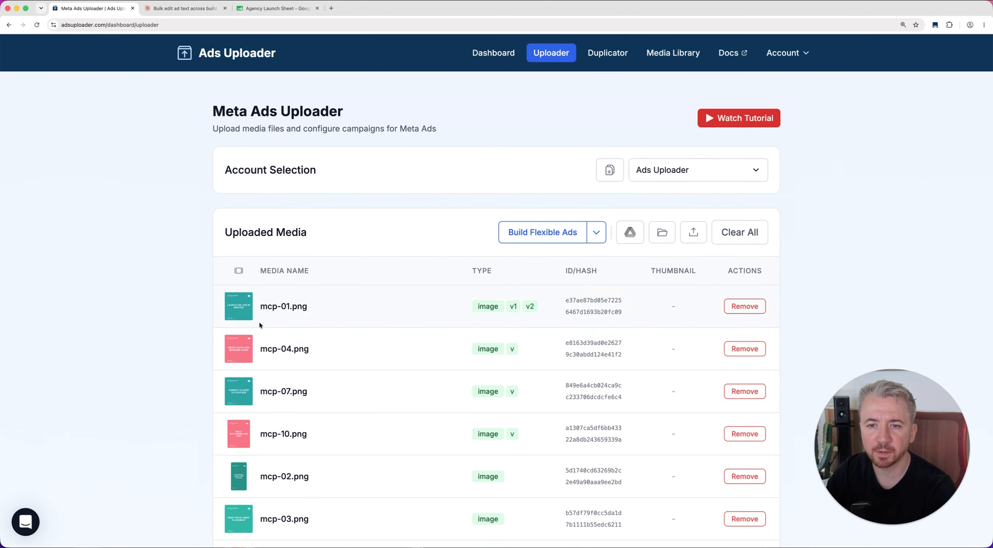
# - Examine the configuration method, ad set division, per-ad text setting, creative enhancements and publication options once more
pyautogui.scroll(-10, 261, 334)
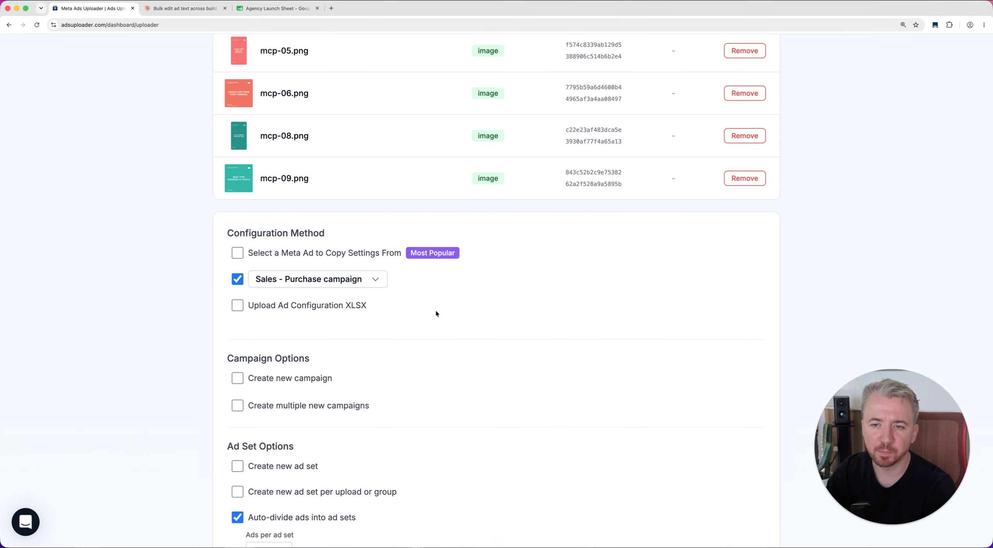
pyautogui.scroll(-6, 437, 309)
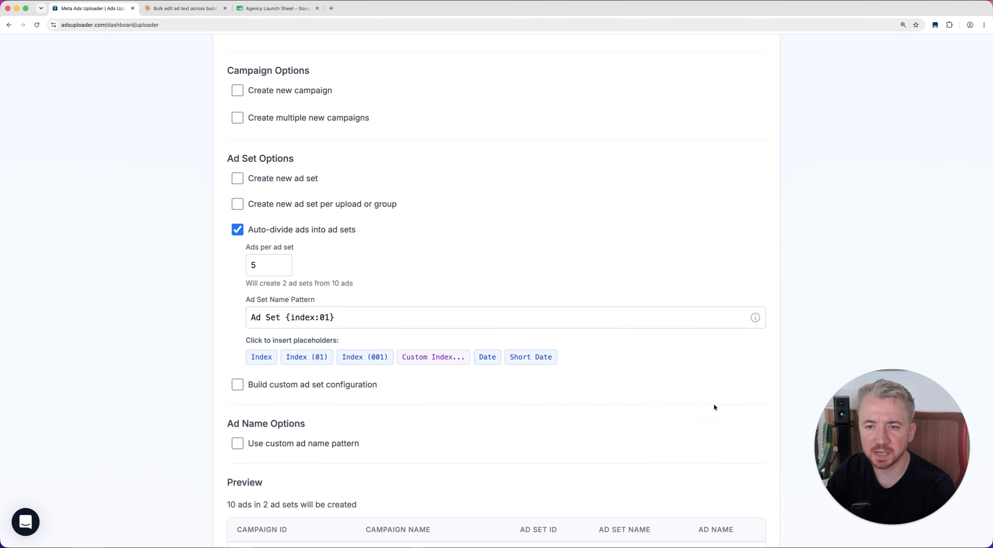
pyautogui.scroll(-12, 621, 447)
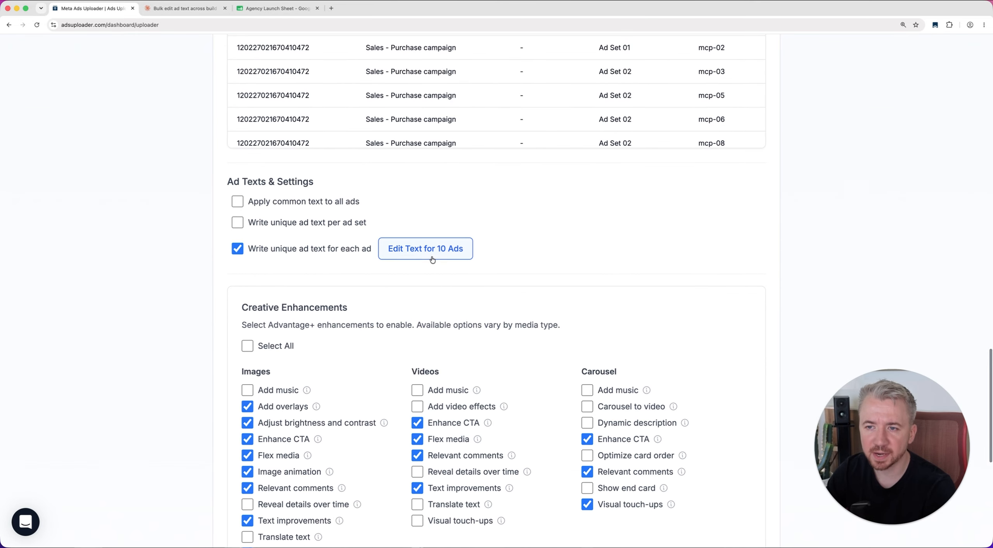
pyautogui.scroll(-5, 526, 309)
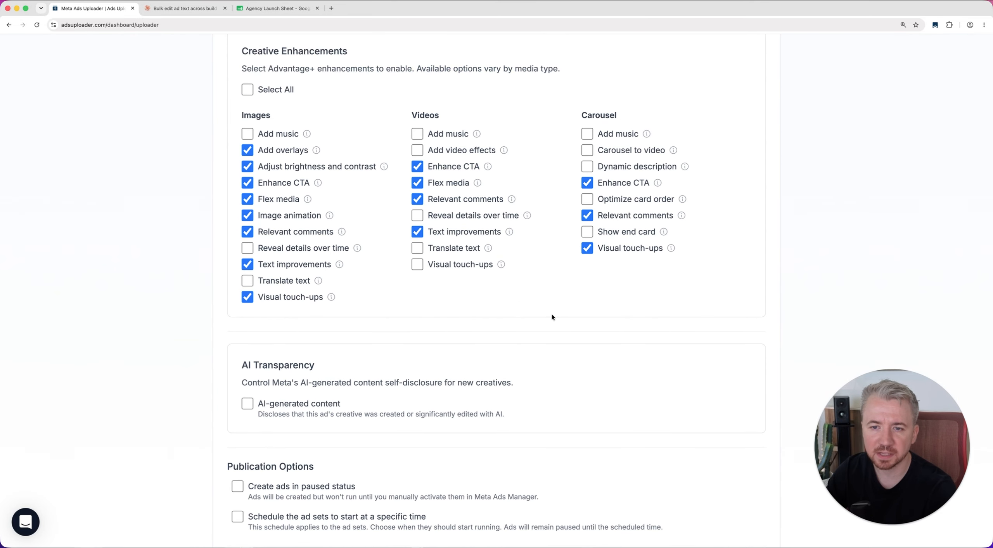
pyautogui.scroll(-3, 541, 496)
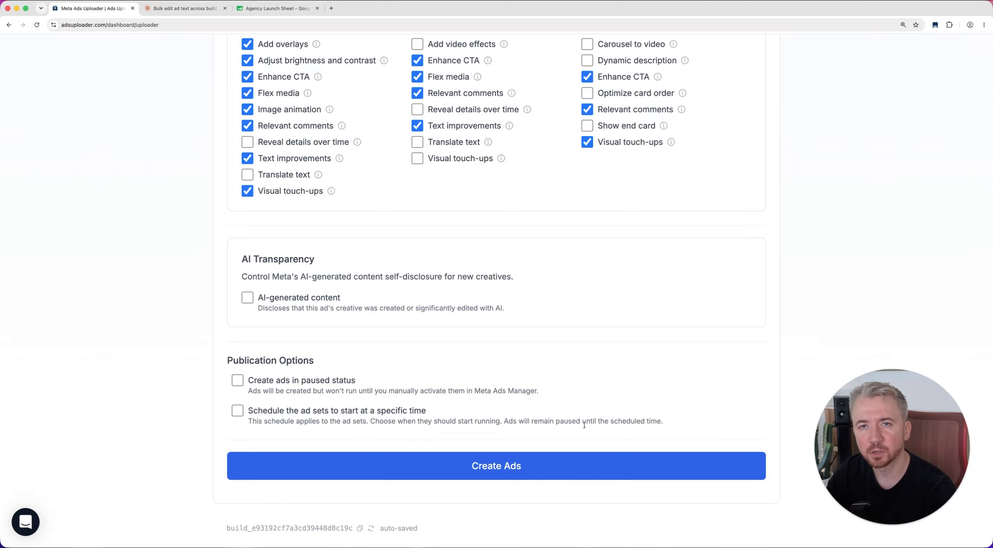
# - Reopen the unique text editor for the 10 ads from the build's ad text settings
pyautogui.press('super+Tab')
pyautogui.click(615, 471)
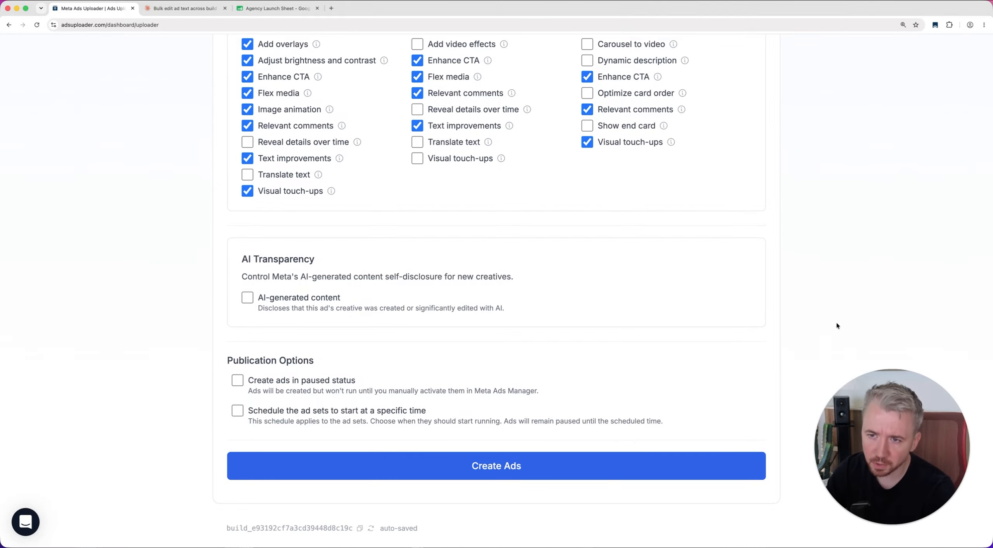
pyautogui.scroll(12, 836, 322)
pyautogui.click(444, 386)
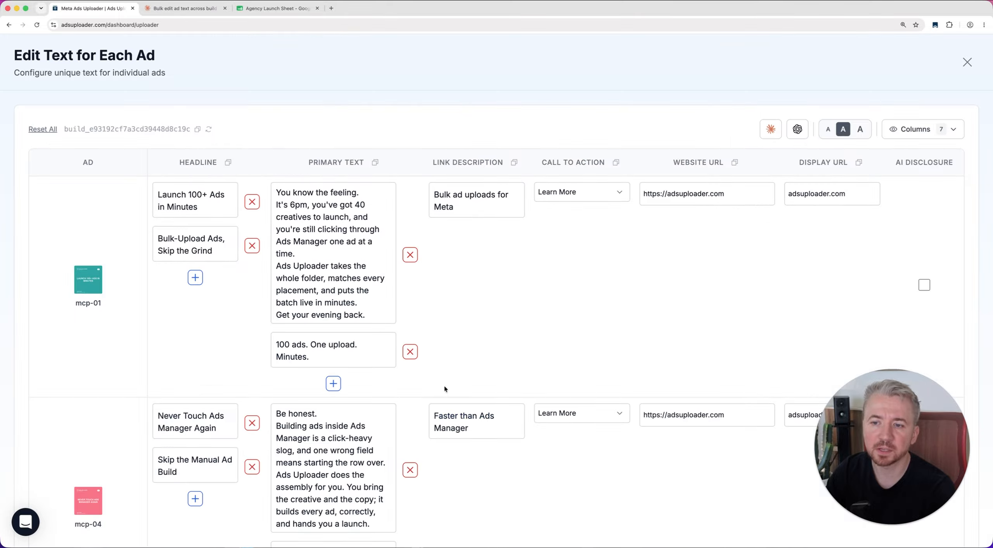